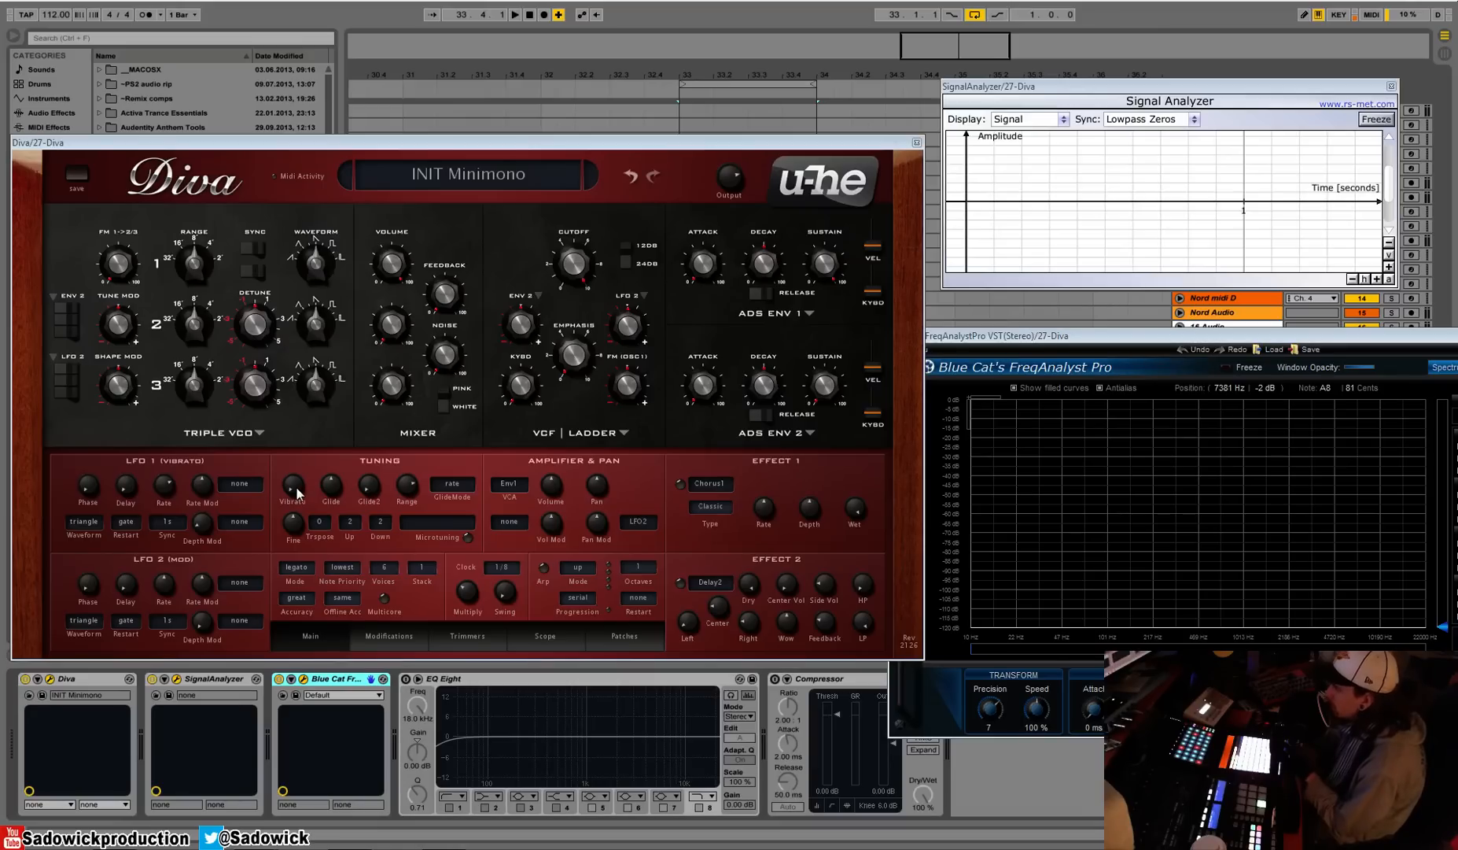
Adjust the Vibrato amount and set Glide to 70 in the Tuning section
{"action": "left_click_drag", "start_coordinate": [297, 492], "coordinate": [313, 575]}
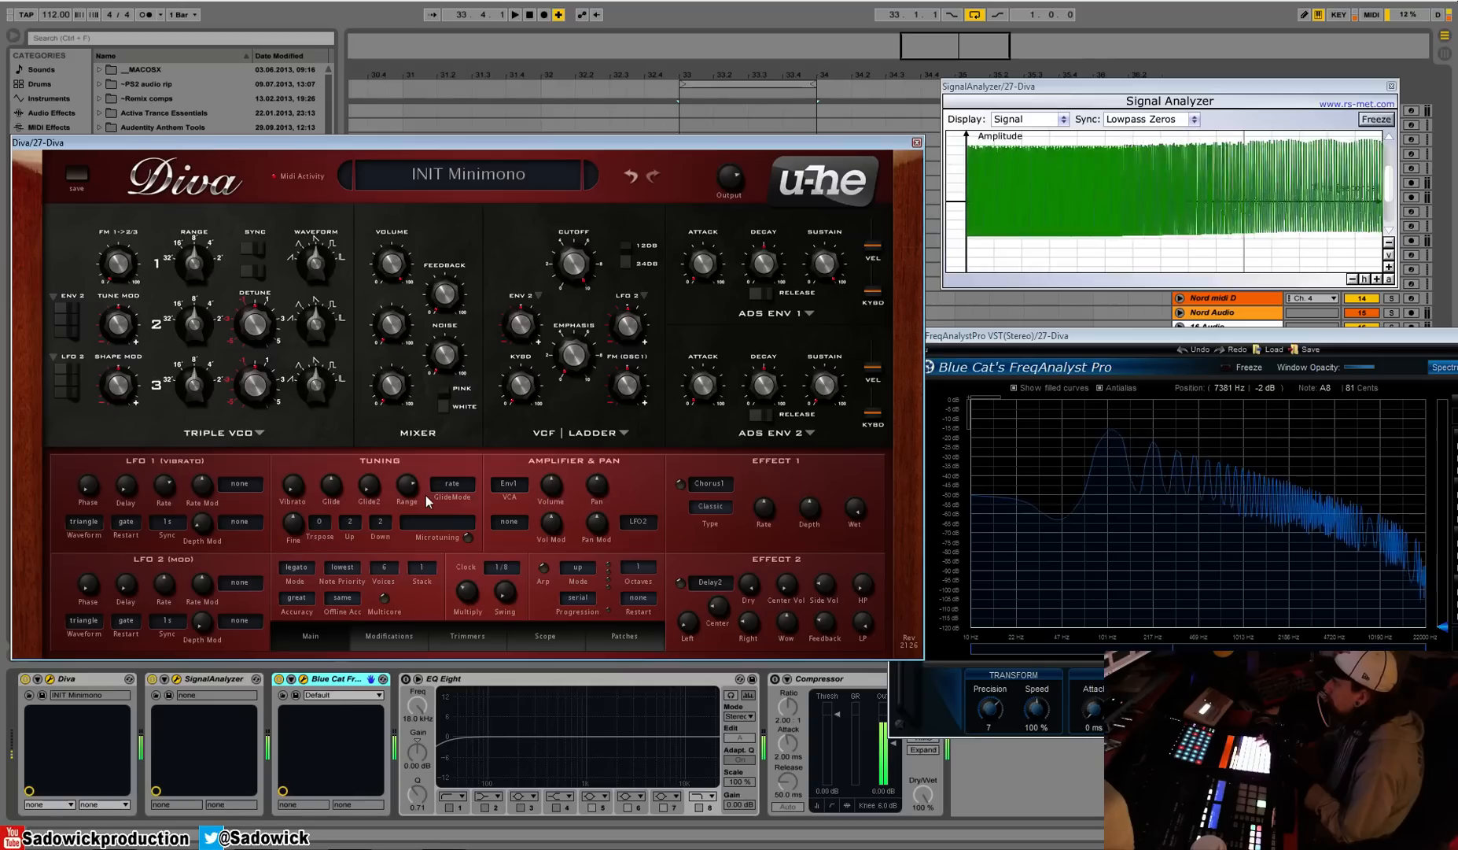
{"action": "mouse_move", "coordinate": [339, 481]}
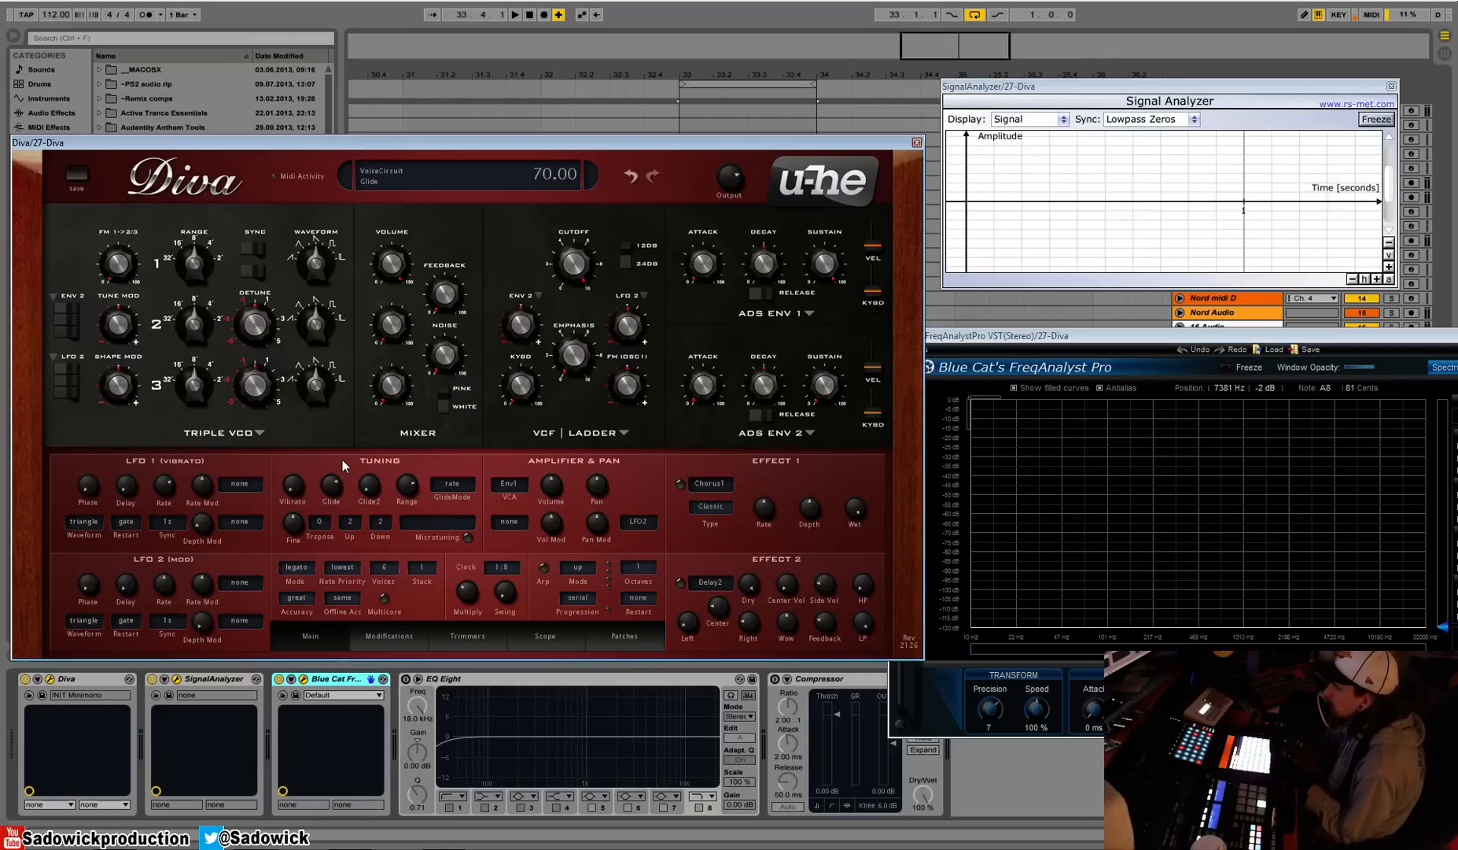
Set the glide Range to 77 in the Tuning section and sweep it down and up to vary the portamento
{"action": "mouse_move", "coordinate": [409, 496]}
{"action": "left_click_drag", "start_coordinate": [409, 502], "coordinate": [410, 481]}
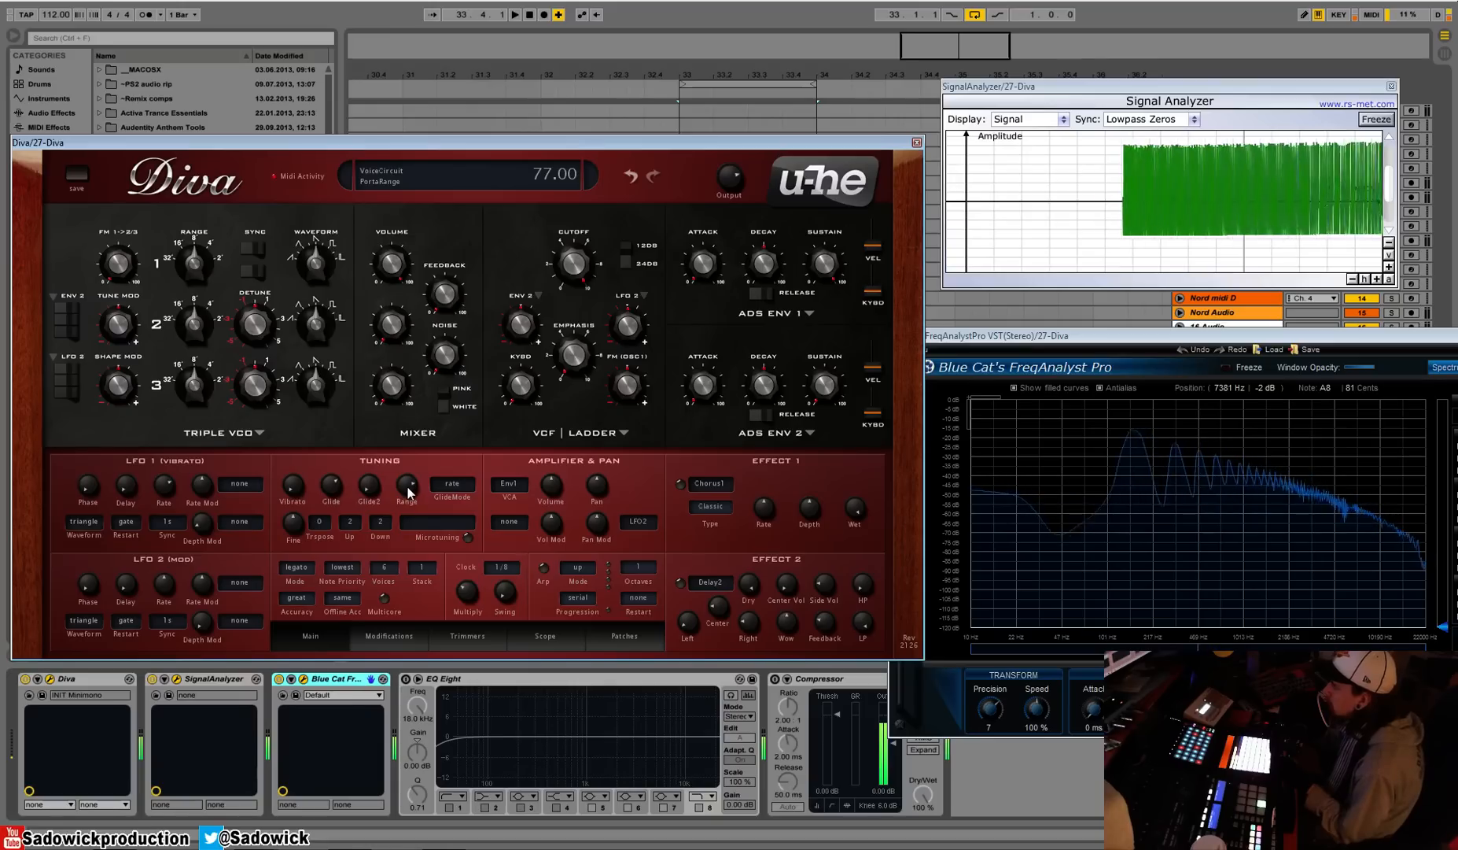
{"action": "left_click_drag", "start_coordinate": [409, 481], "coordinate": [428, 631]}
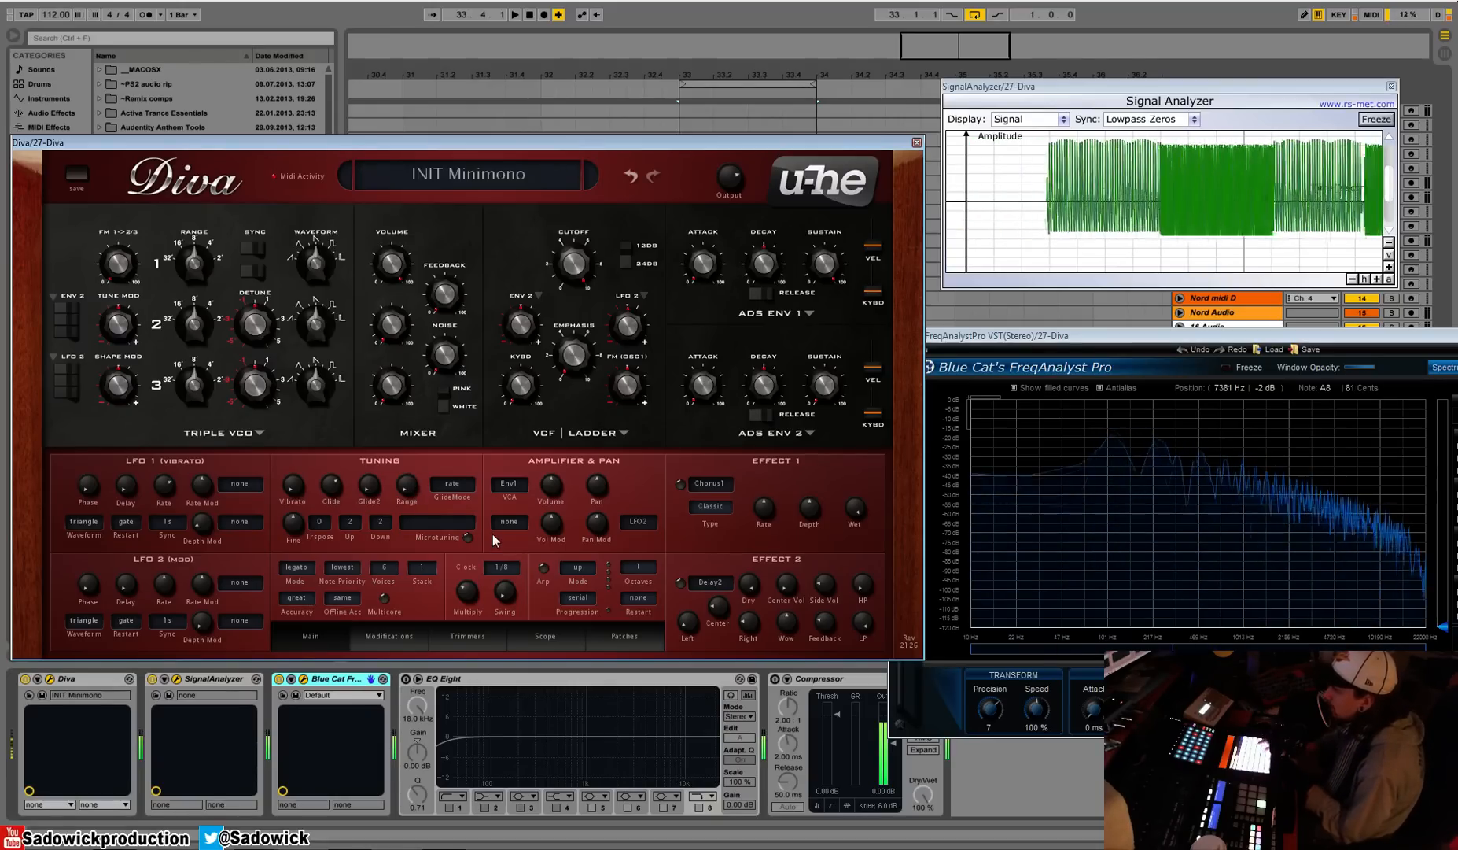
{"action": "left_click_drag", "start_coordinate": [416, 482], "coordinate": [388, 271]}
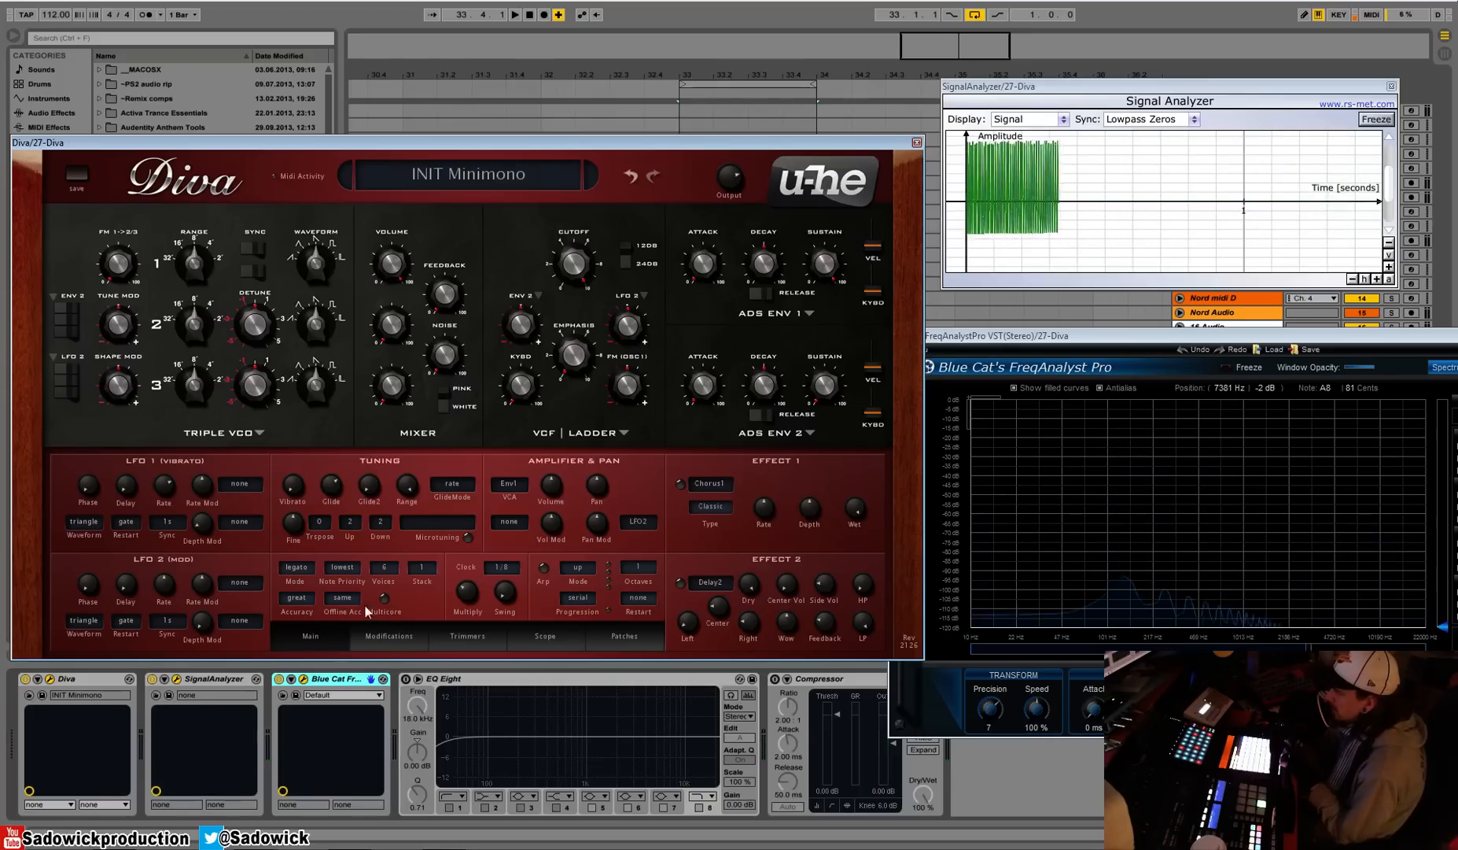
Try the time option for the glide mode and switch it back to rate
{"action": "left_click", "coordinate": [453, 488]}
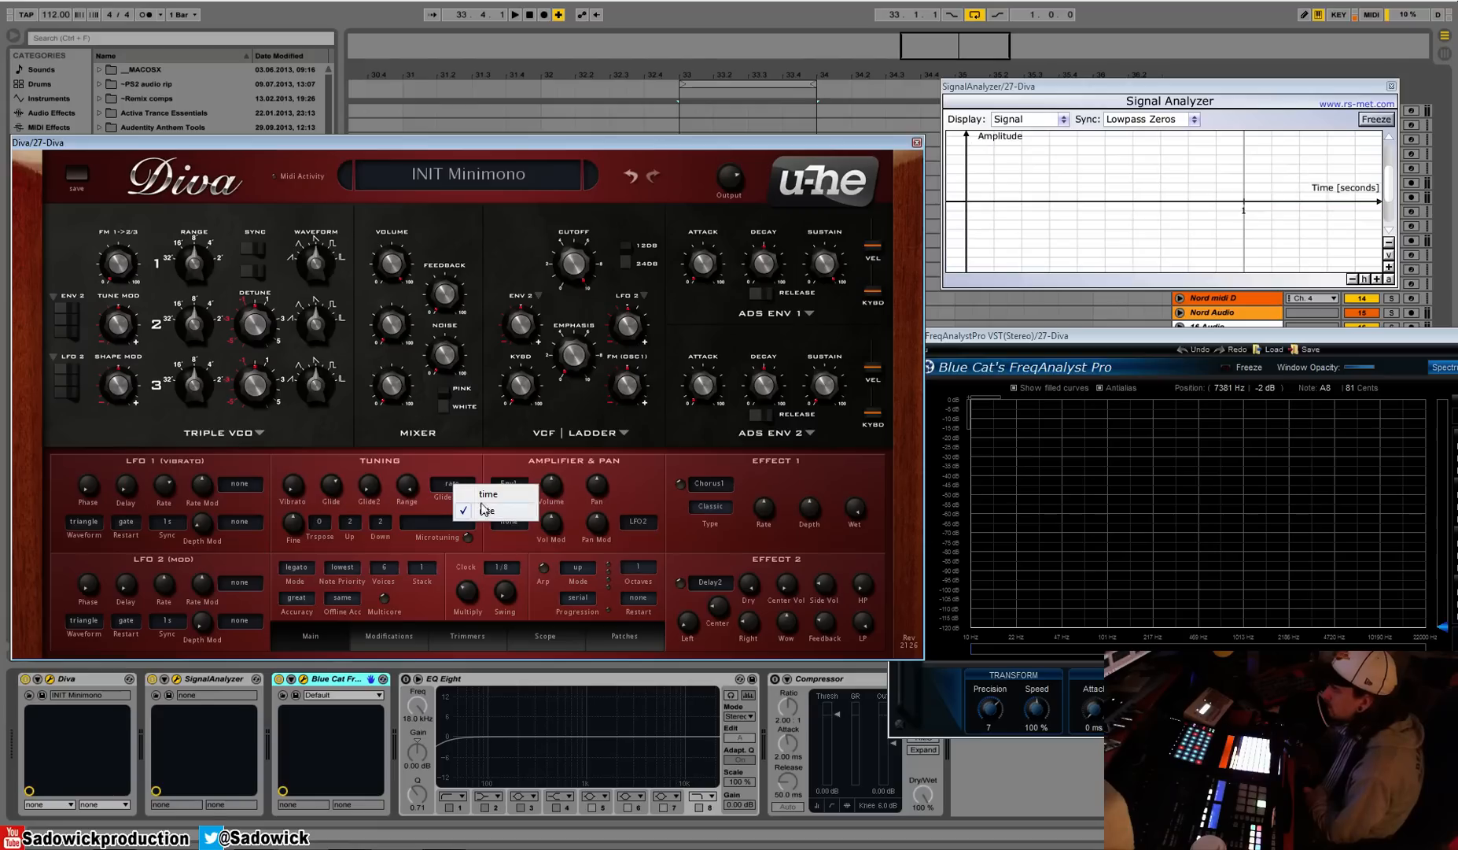
{"action": "left_click", "coordinate": [491, 499]}
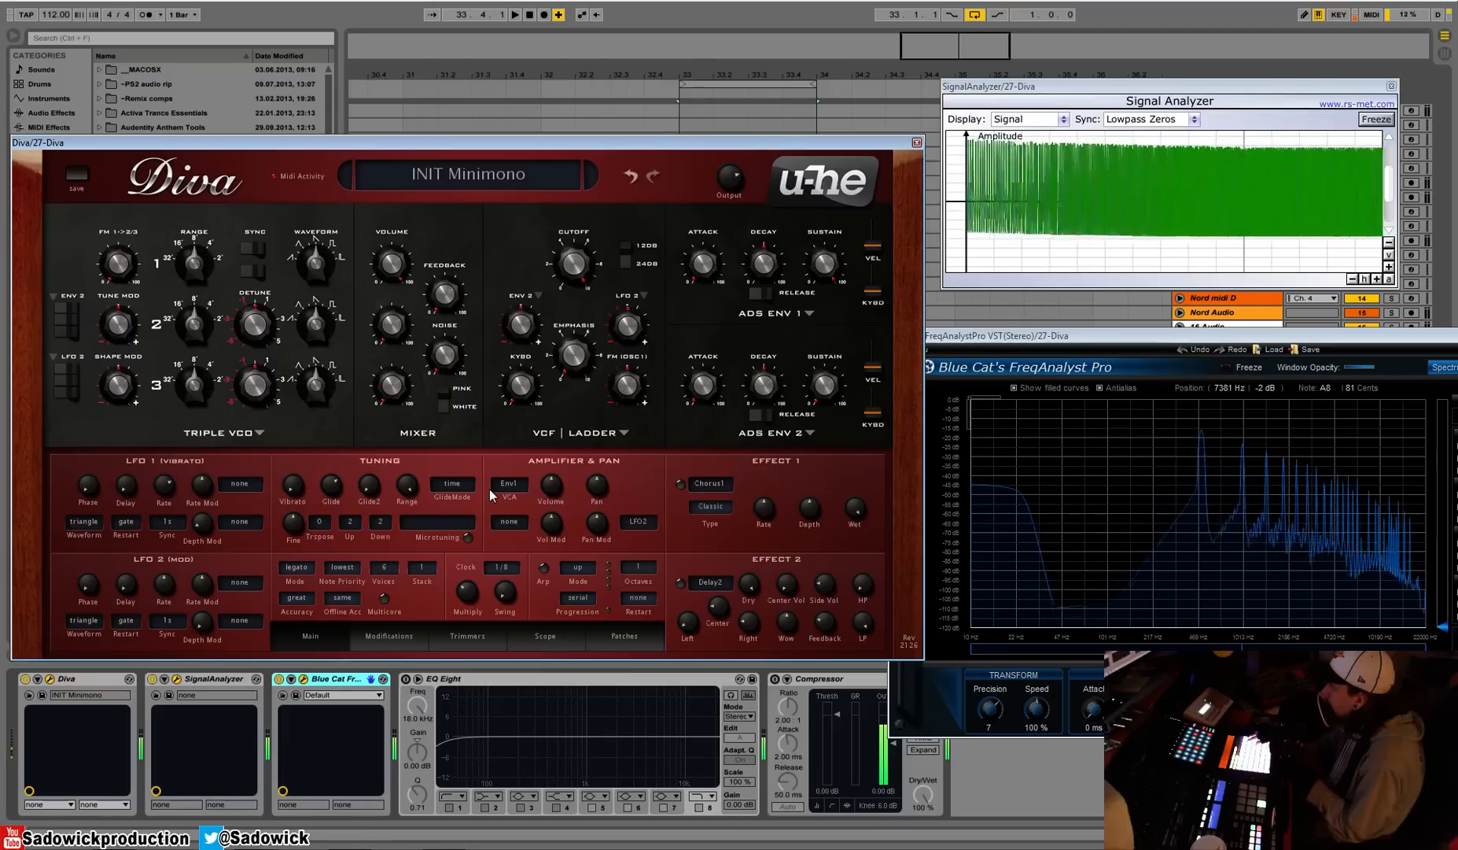
{"action": "left_click", "coordinate": [467, 484]}
{"action": "left_click", "coordinate": [483, 512]}
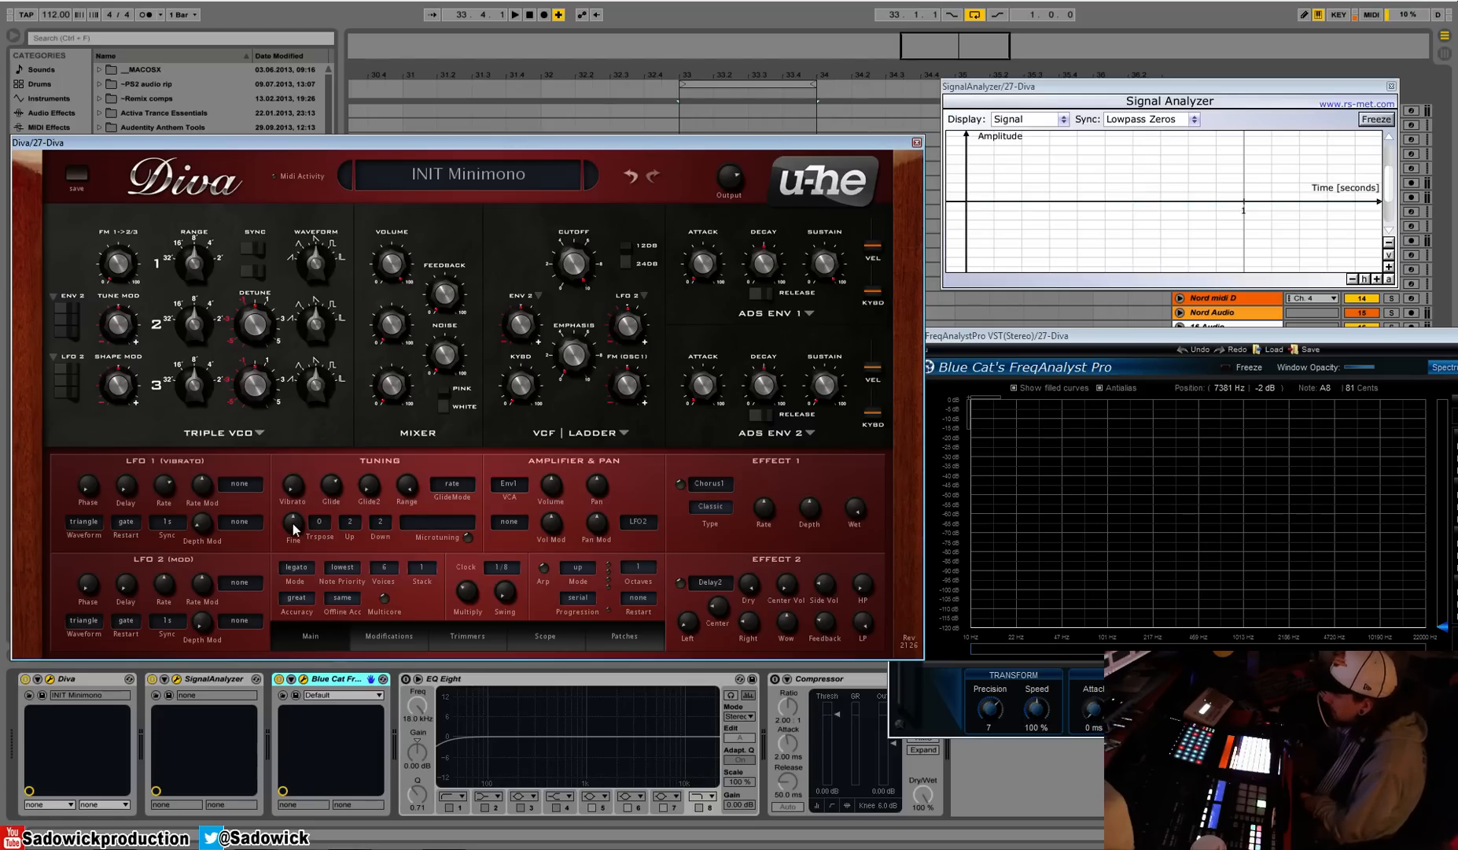
Raise the Fine tuning in the Tuning section to 39.50 cents
{"action": "mouse_move", "coordinate": [293, 524]}
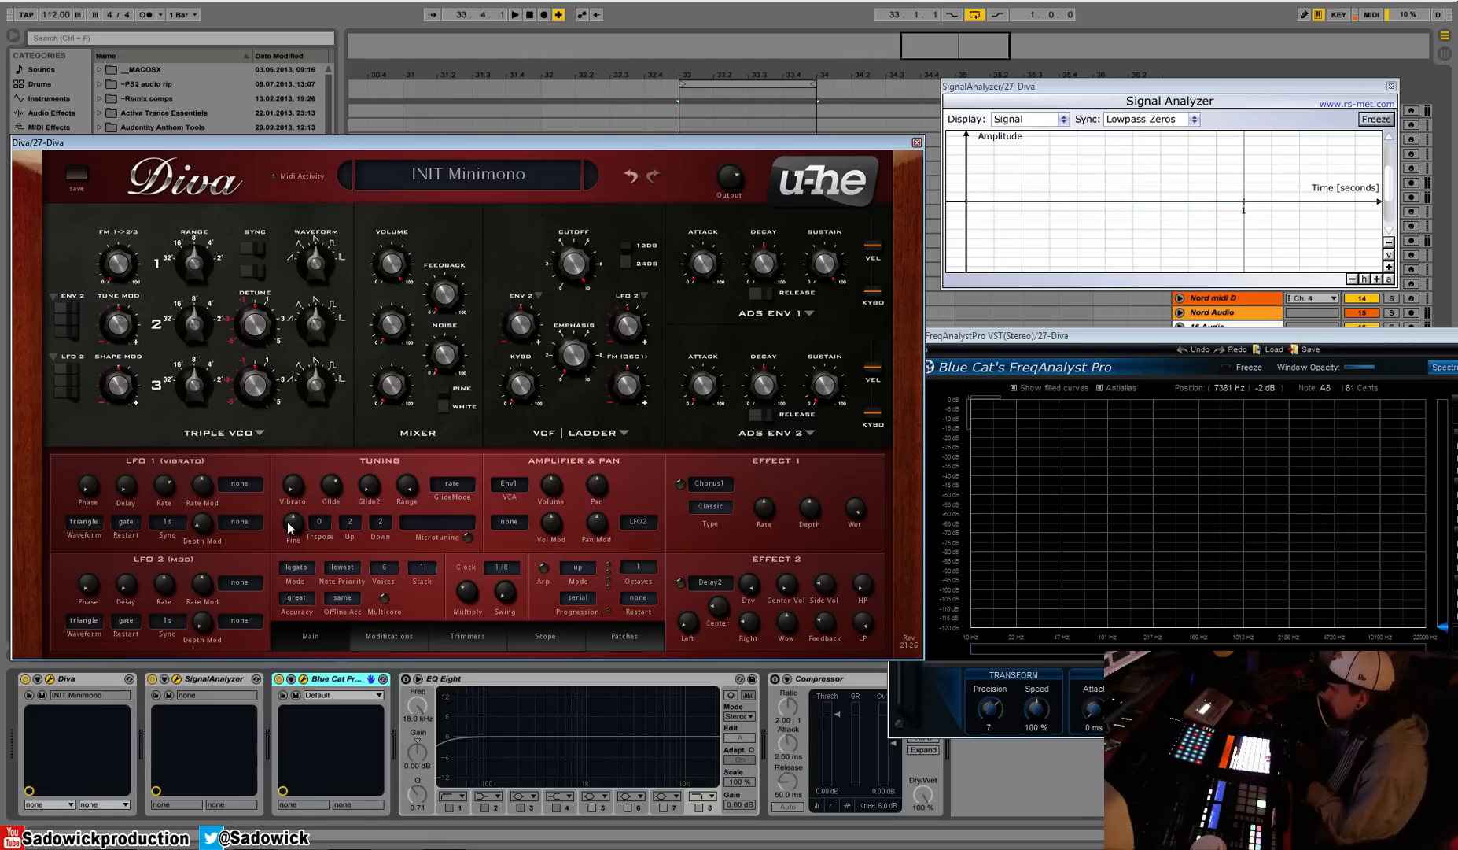
{"action": "scroll", "coordinate": [293, 521], "scroll_direction": "up", "scroll_amount": 3}
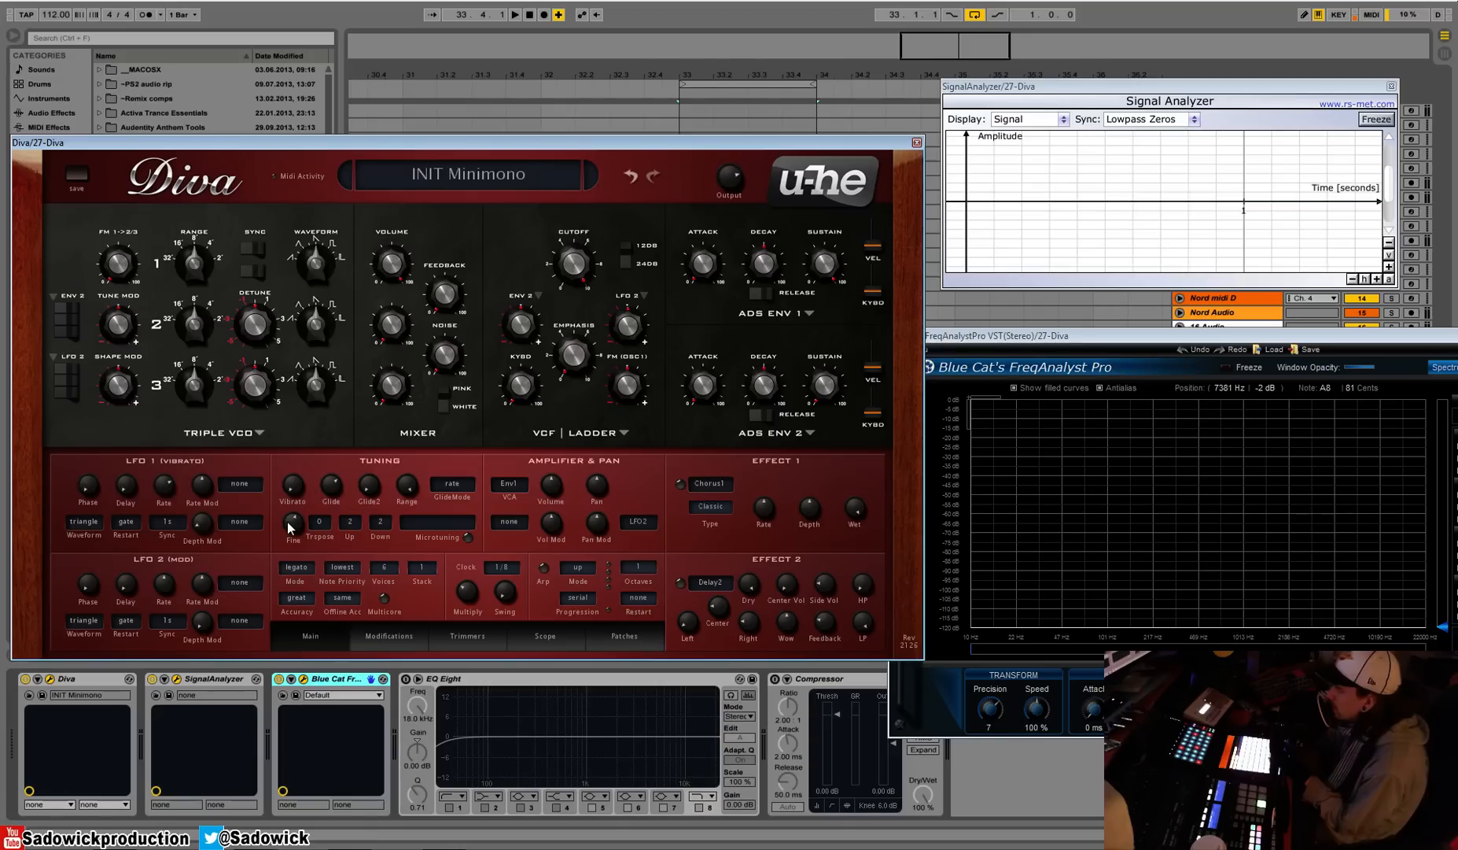
{"action": "mouse_move", "coordinate": [287, 522]}
{"action": "left_mouse_down"}
{"action": "mouse_move", "coordinate": [294, 584]}
{"action": "mouse_move", "coordinate": [292, 480]}
{"action": "mouse_move", "coordinate": [295, 520]}
{"action": "left_mouse_up"}
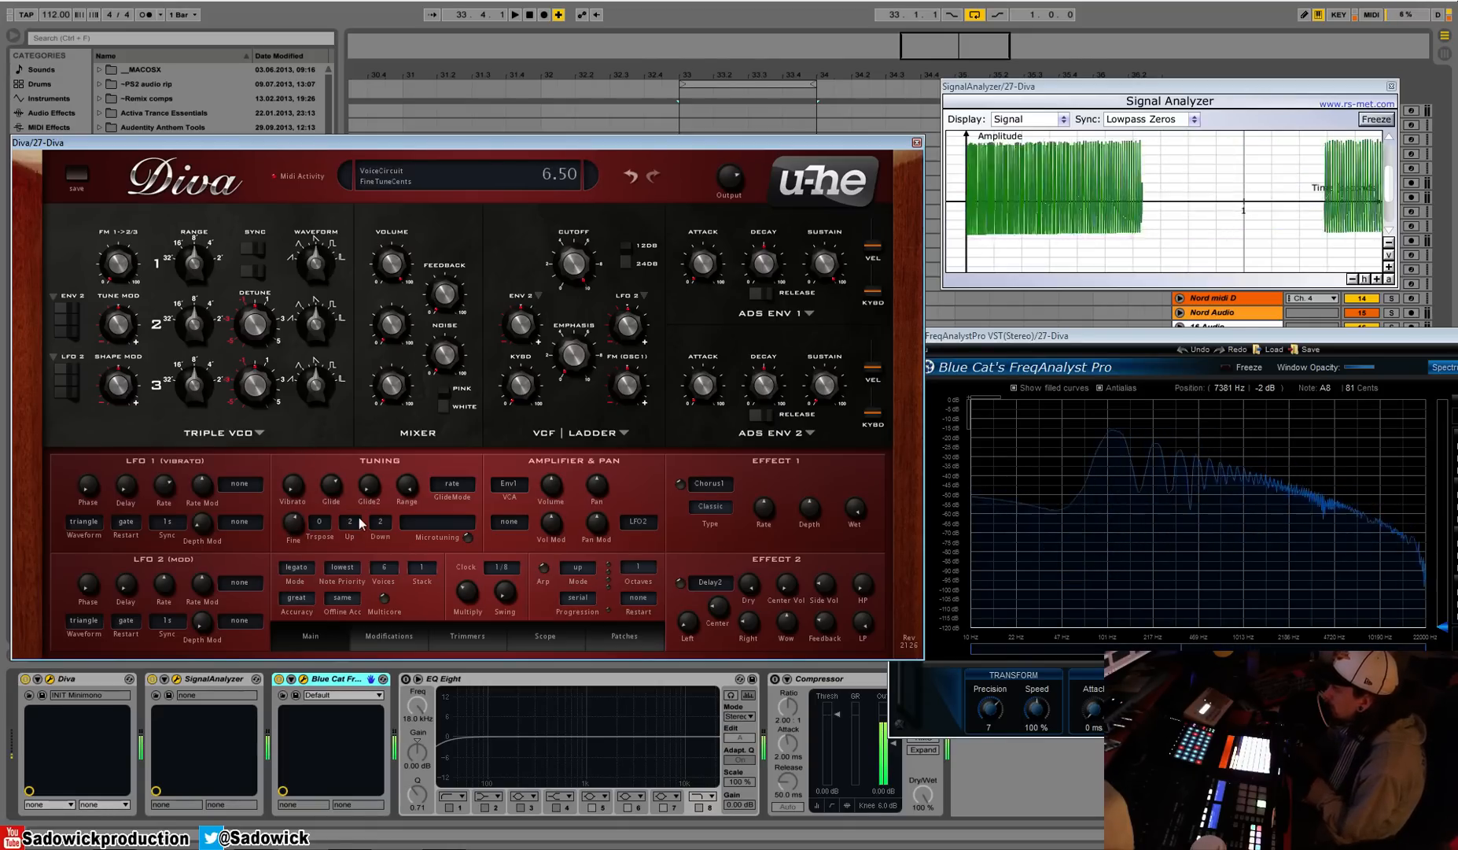
{"action": "left_click_drag", "start_coordinate": [293, 521], "coordinate": [314, 477]}
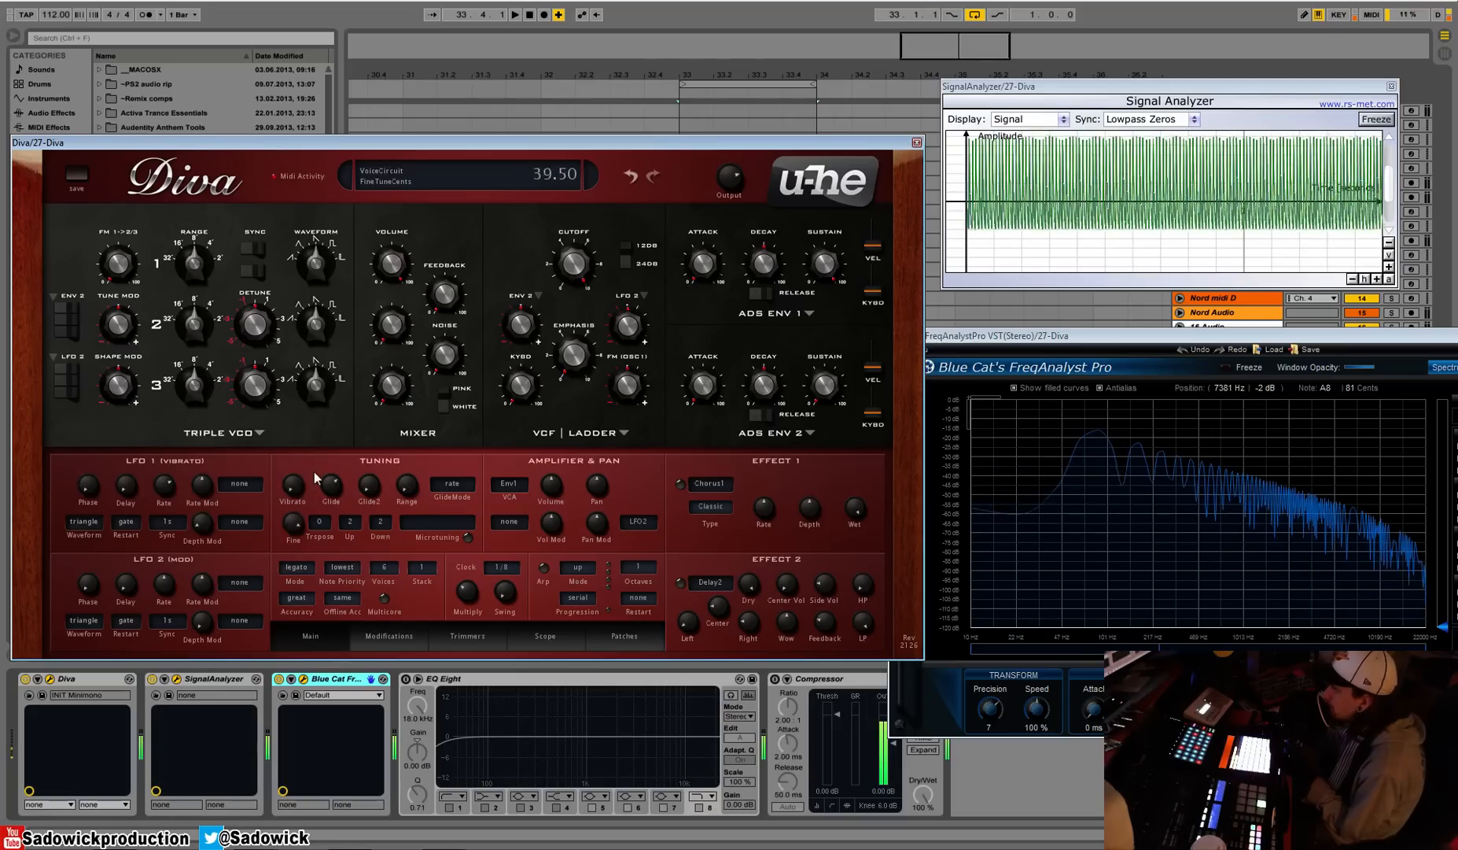
Check the transpose options without changing them, and set the pitch bend range to 12 up and 12 down
{"action": "left_click", "coordinate": [321, 523]}
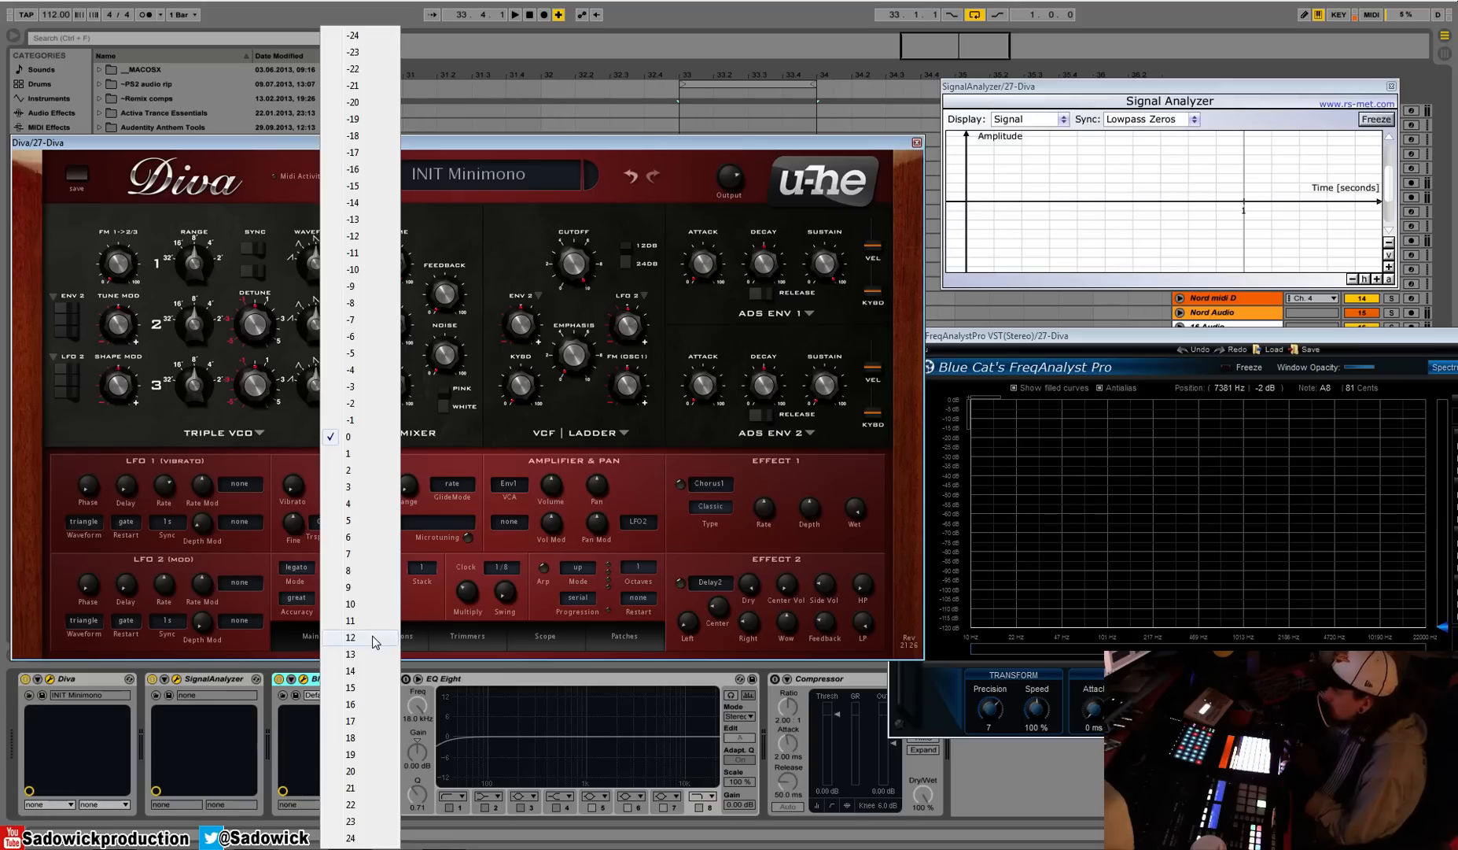
{"action": "left_click", "coordinate": [486, 497]}
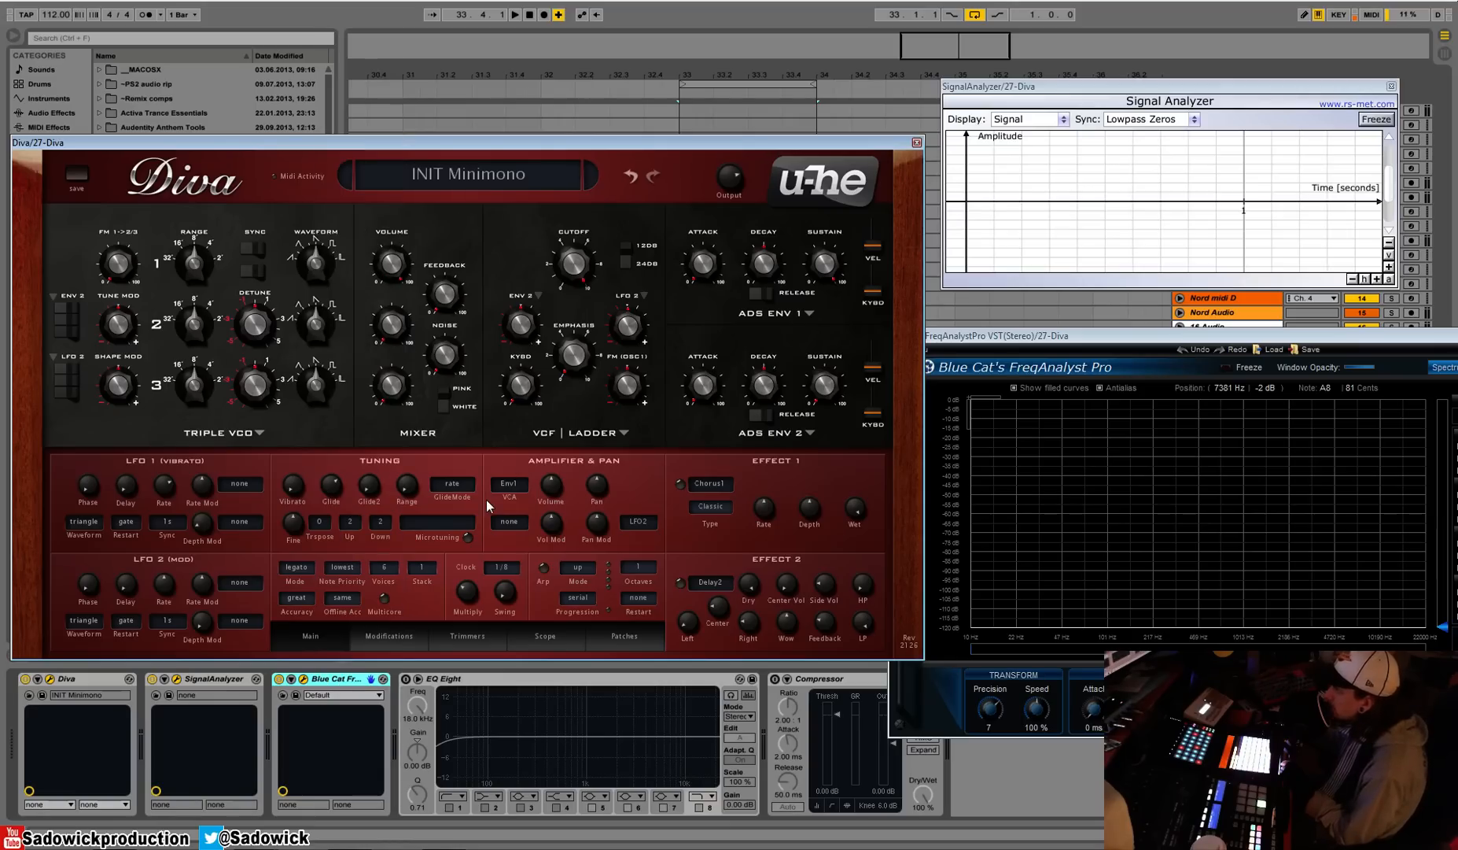
{"action": "left_click", "coordinate": [350, 523]}
{"action": "left_click", "coordinate": [385, 315]}
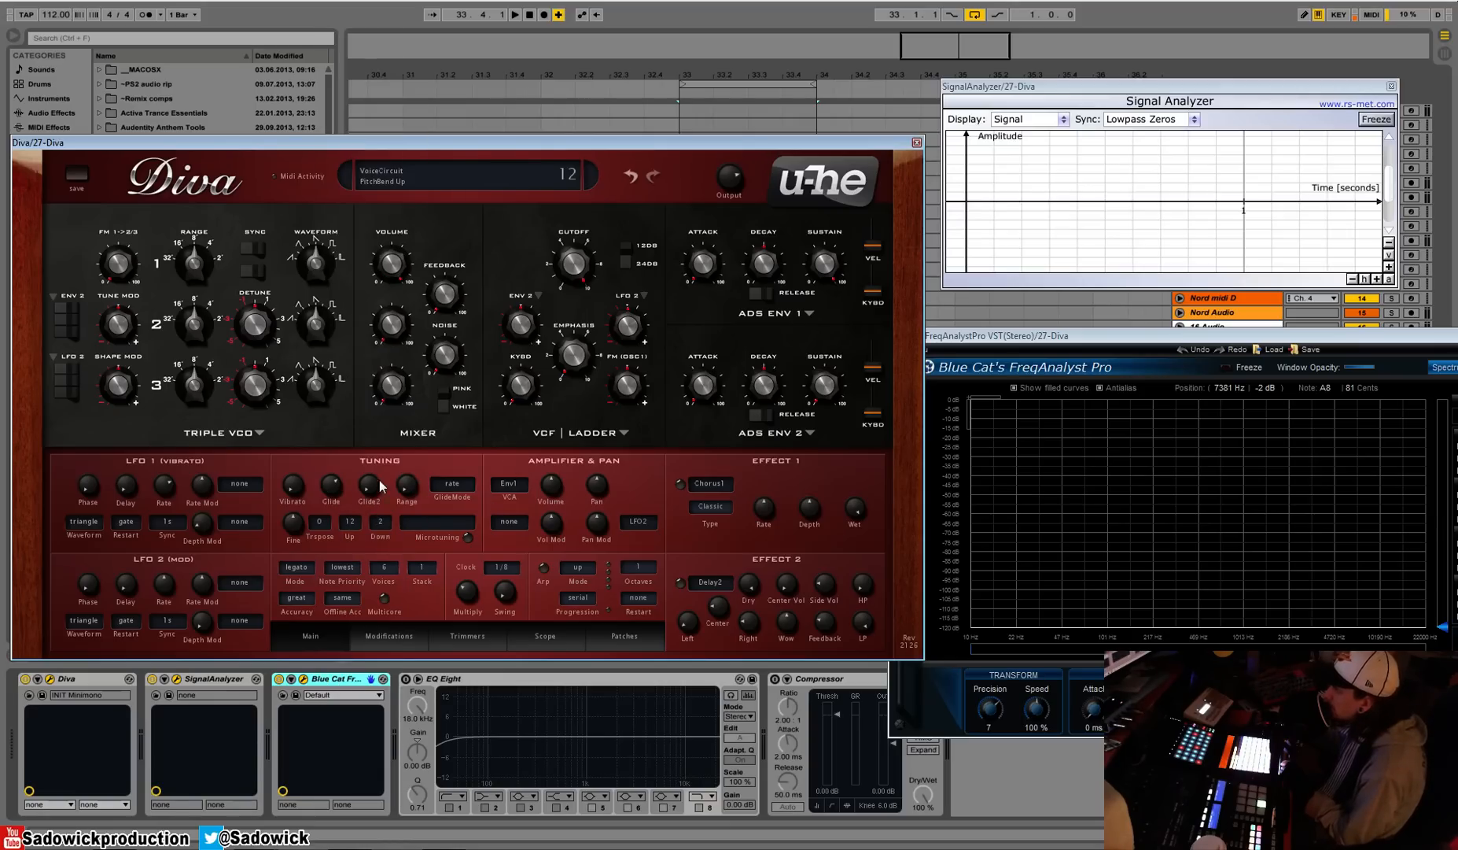
{"action": "left_click", "coordinate": [382, 522]}
{"action": "left_click", "coordinate": [433, 314]}
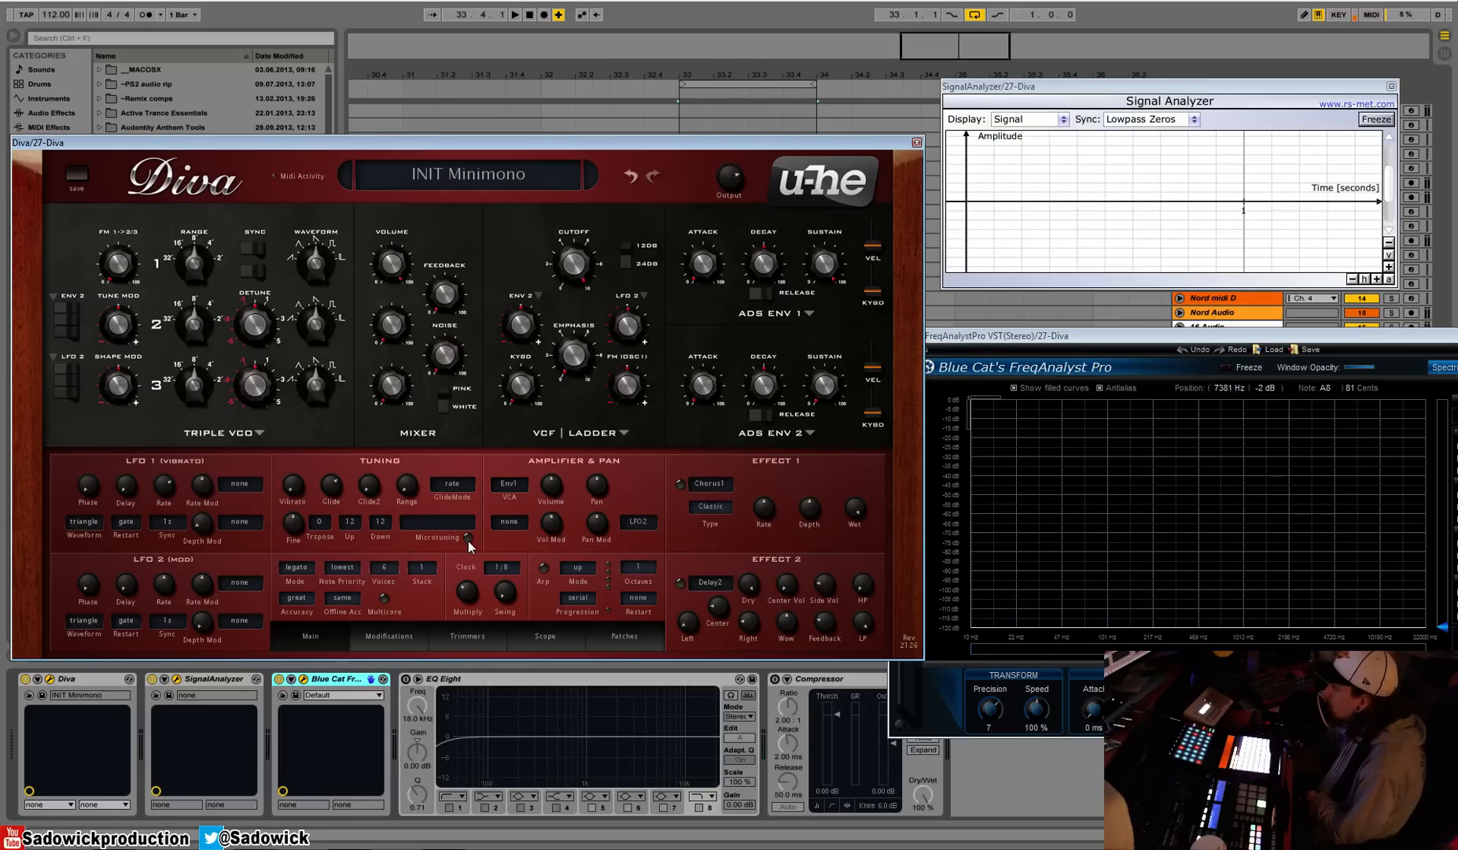
View the microtuning file browser and close it without choosing a tuning
{"action": "left_click", "coordinate": [445, 523]}
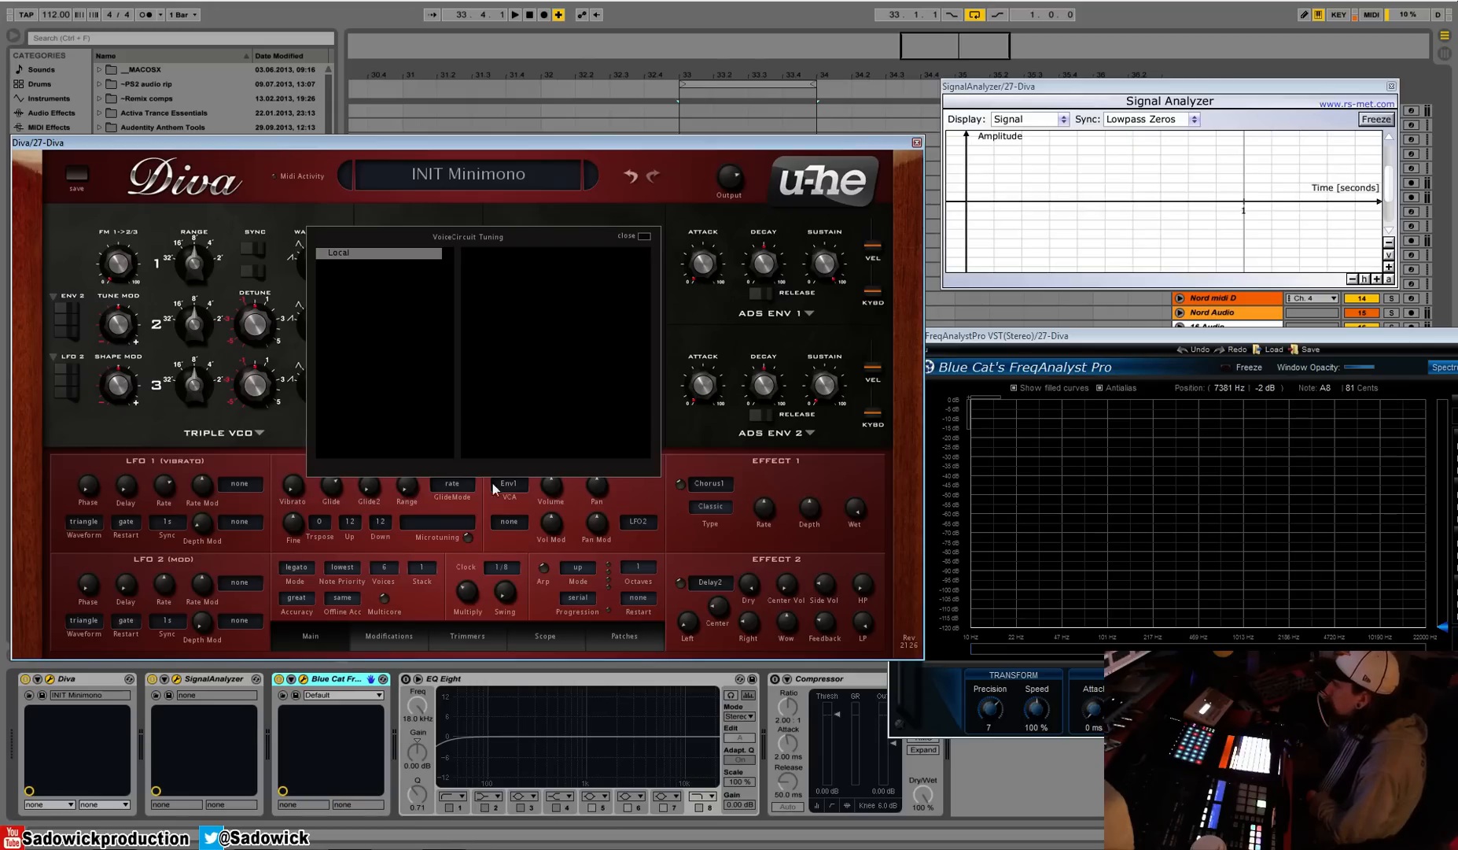
{"action": "left_click", "coordinate": [649, 235]}
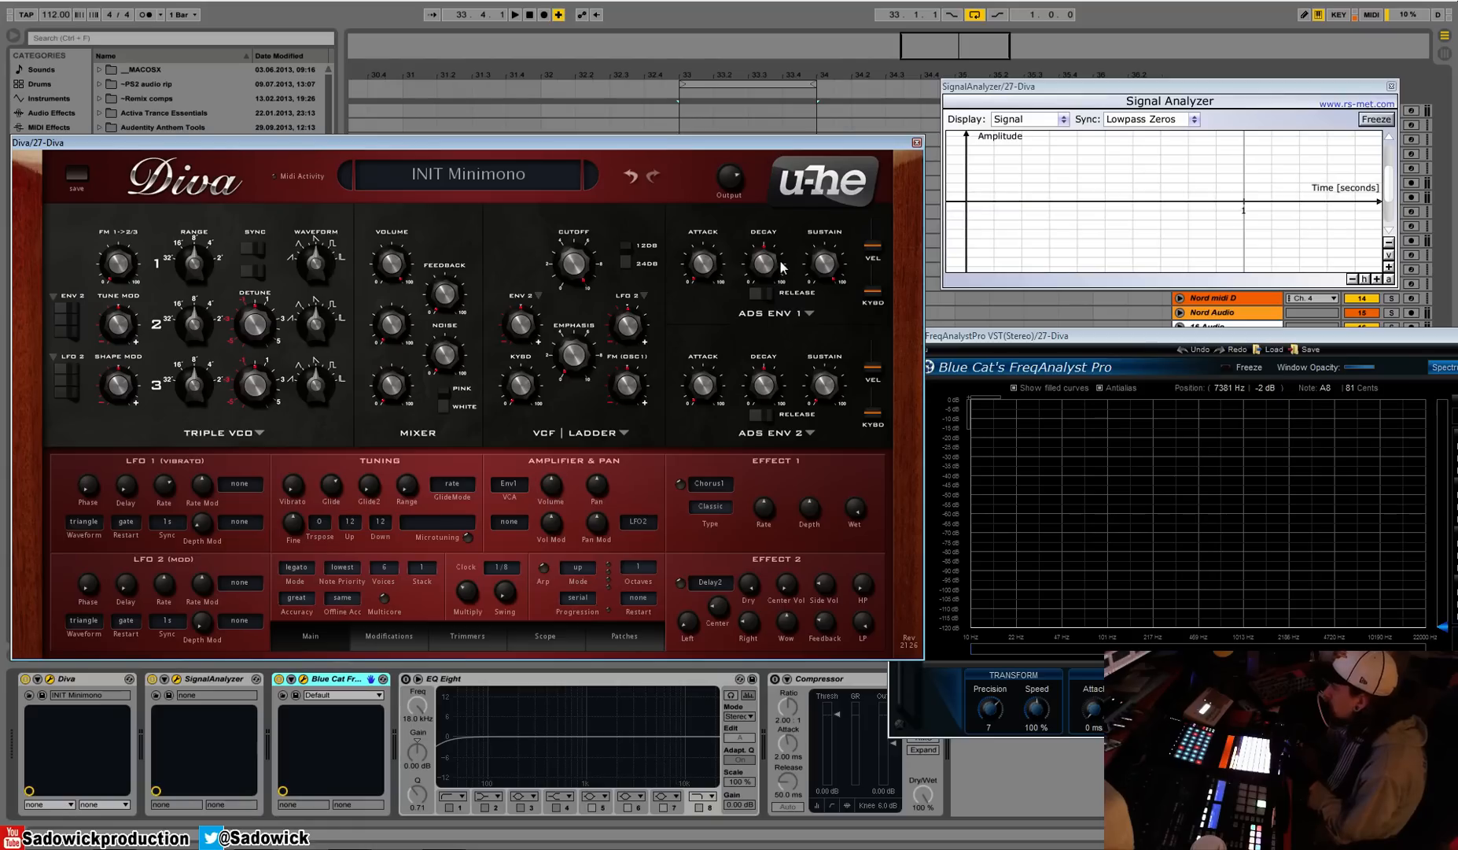
Try Gate as the amplifier's VCA source and restore it to Env1
{"action": "left_click", "coordinate": [513, 484]}
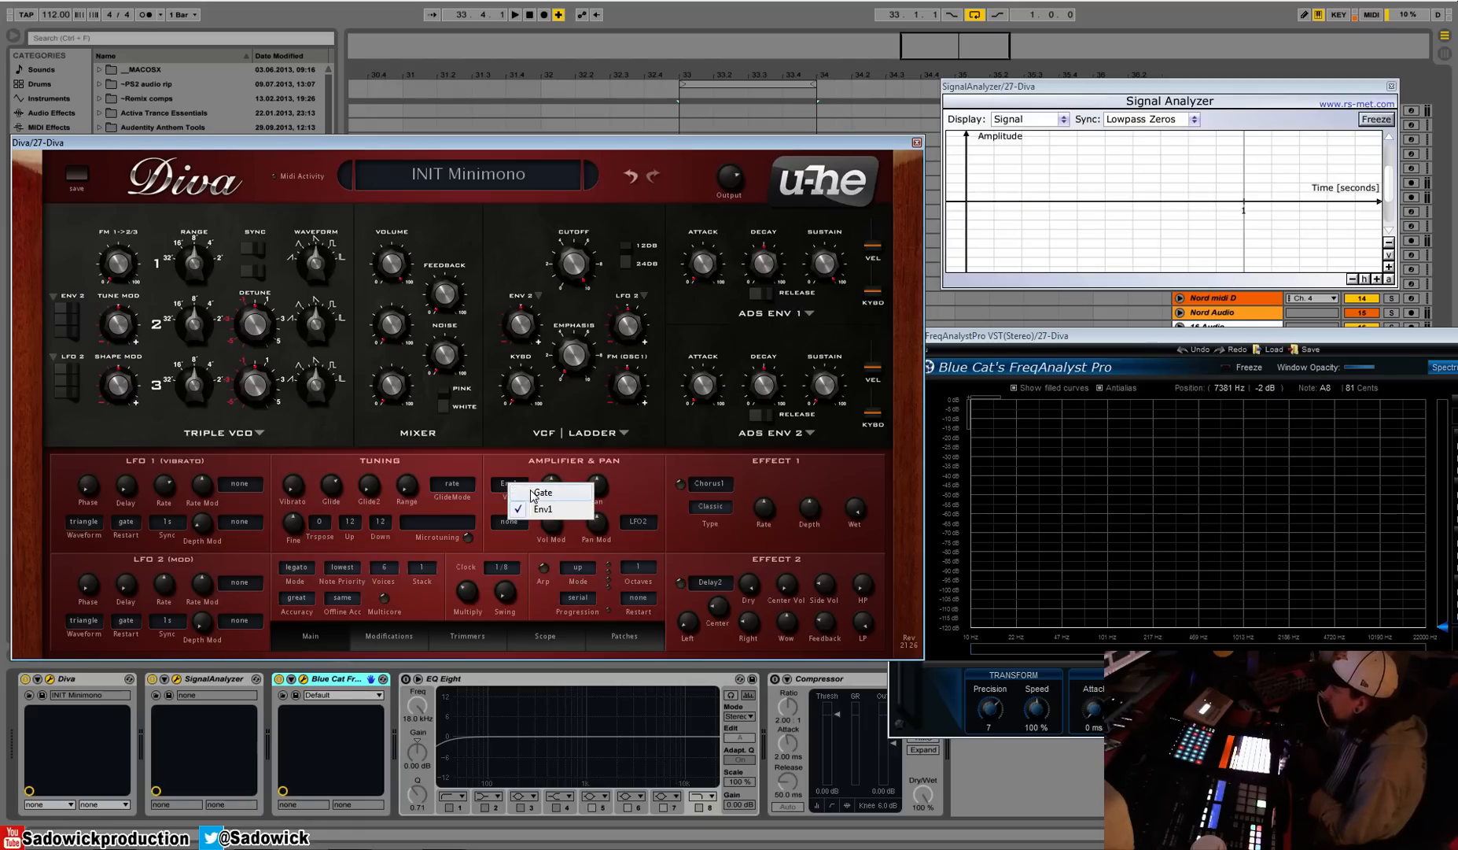
{"action": "left_click", "coordinate": [541, 492]}
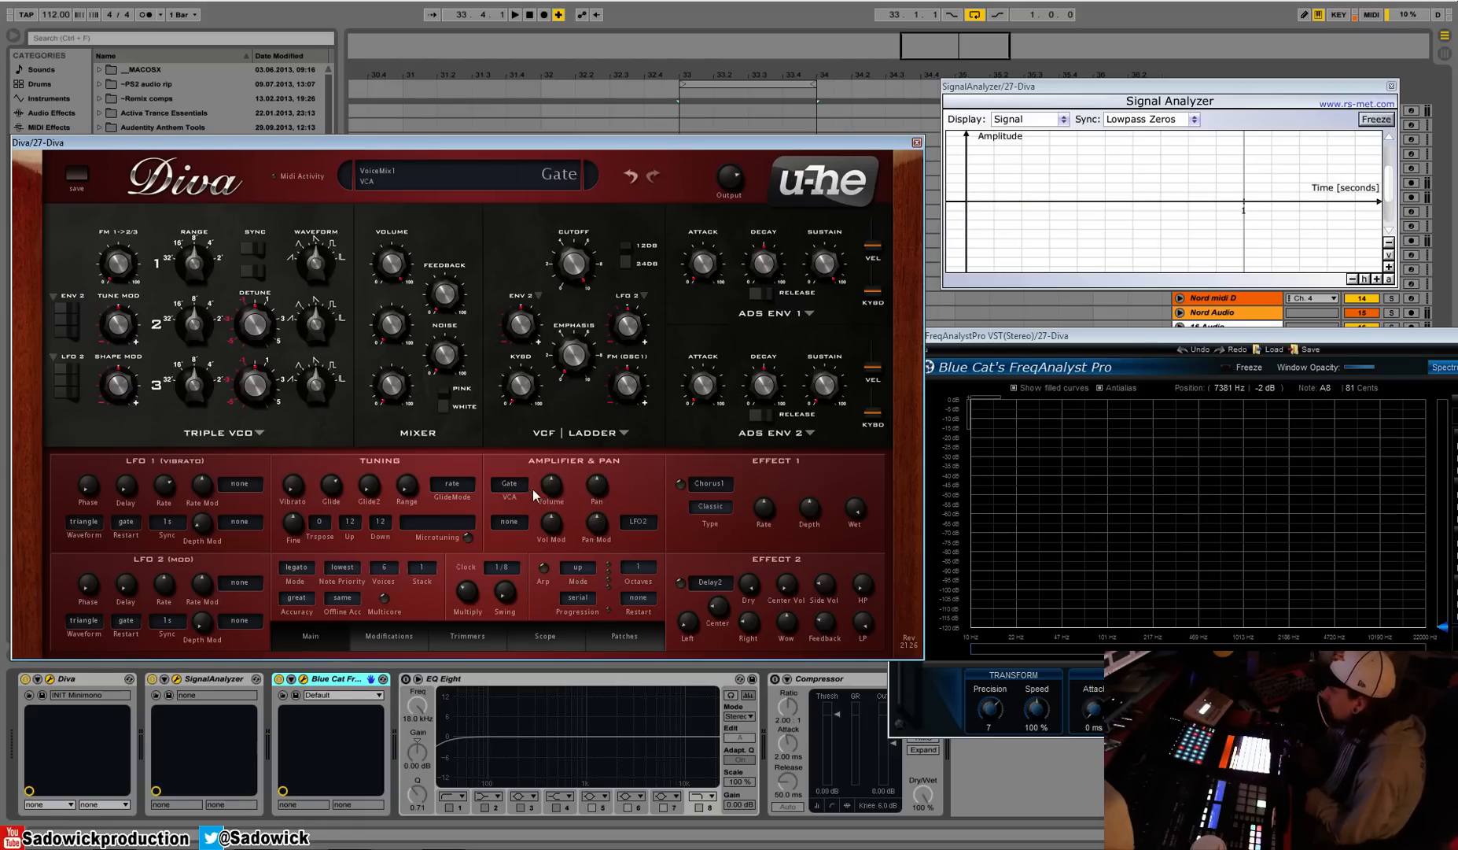
{"action": "left_click", "coordinate": [522, 485]}
{"action": "left_click", "coordinate": [553, 508]}
{"action": "left_click", "coordinate": [508, 483]}
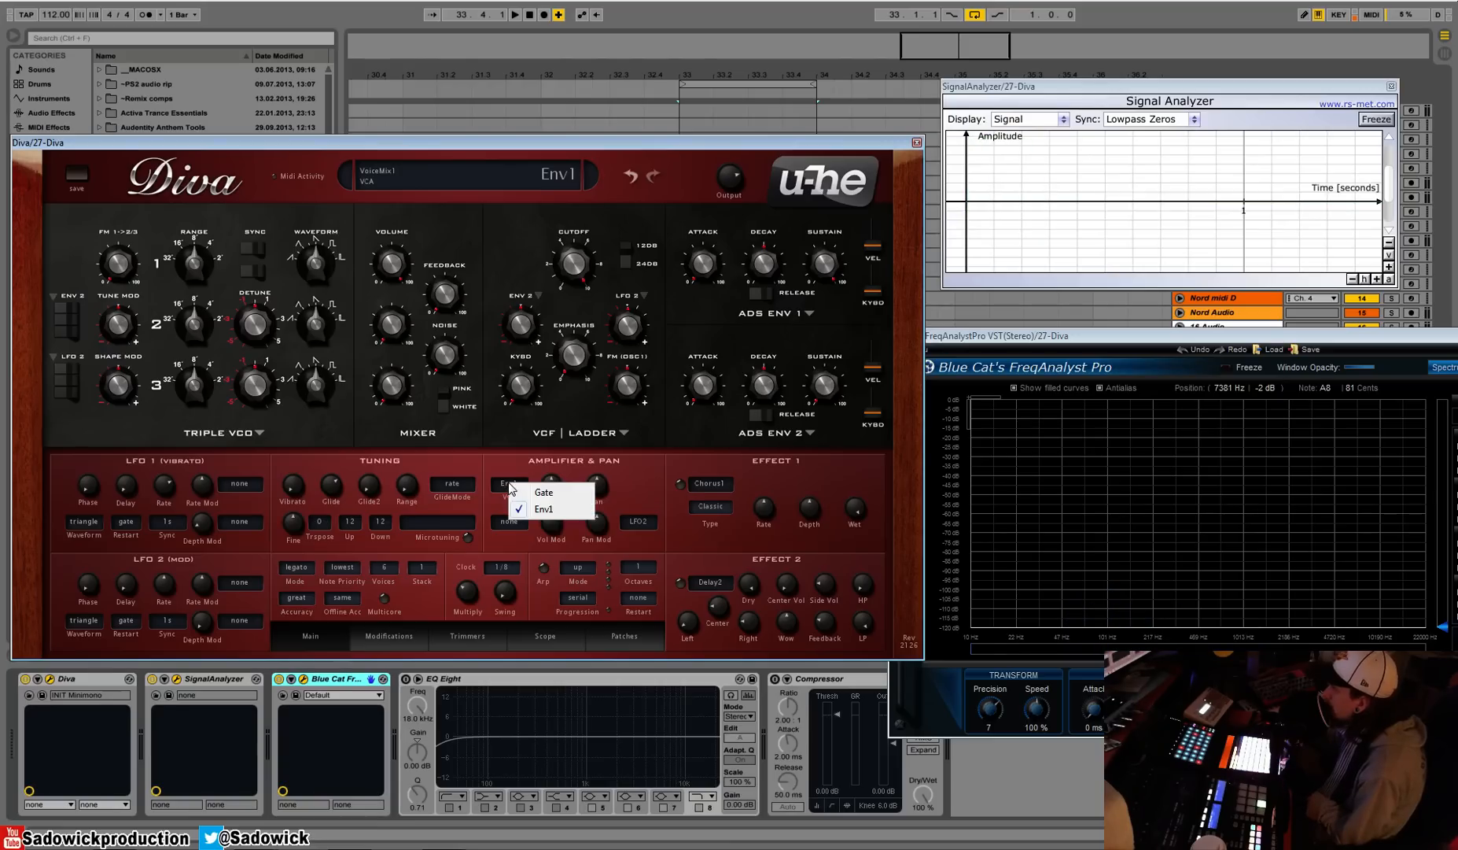
{"action": "left_click", "coordinate": [522, 464]}
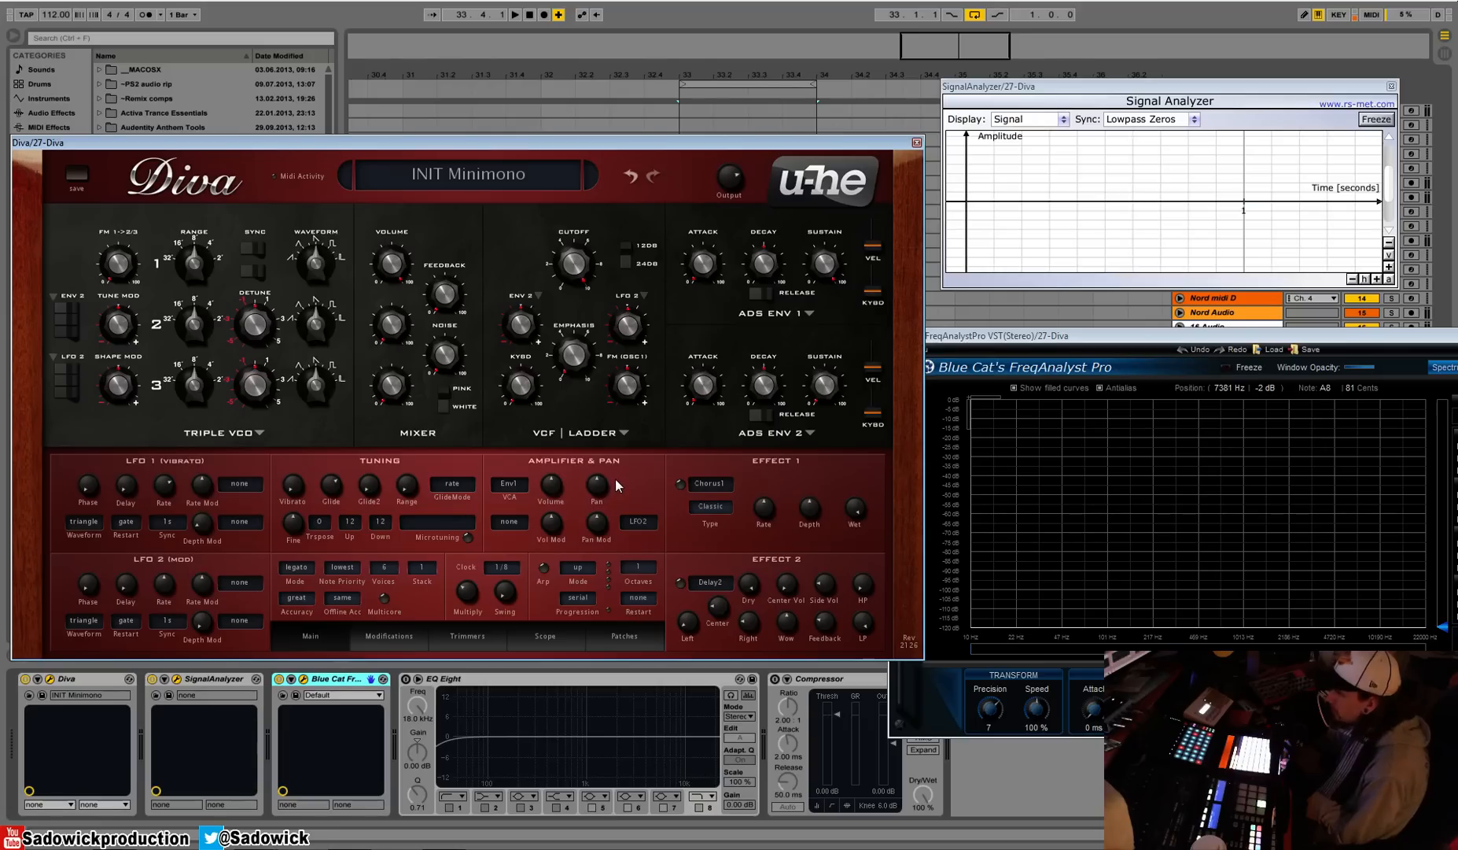
Check the available volume modulation sources without changing the selection, and adjust the amplifier's Pan
{"action": "left_click", "coordinate": [514, 524]}
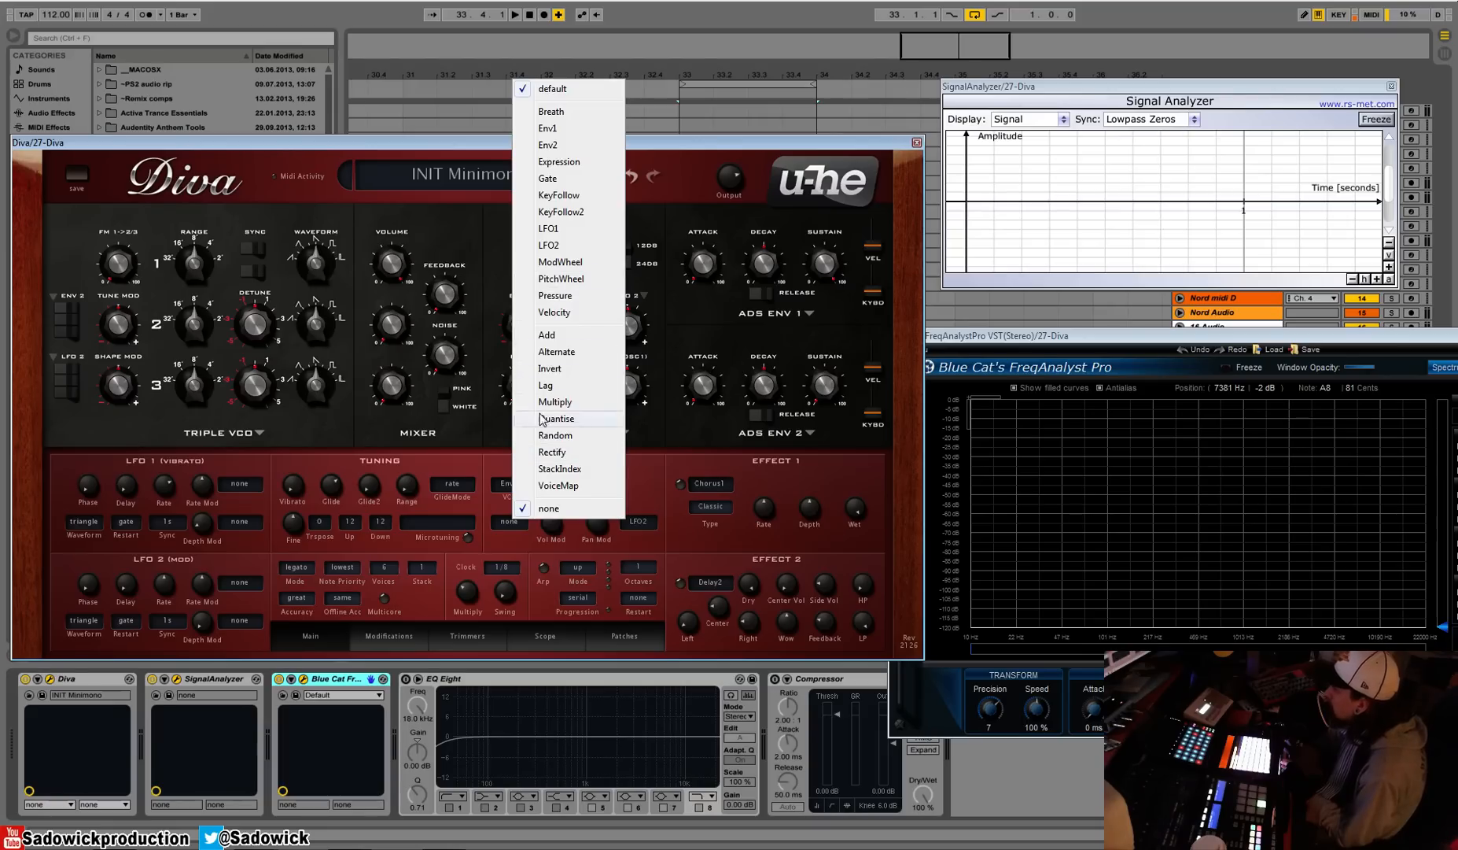
{"action": "left_click", "coordinate": [635, 476]}
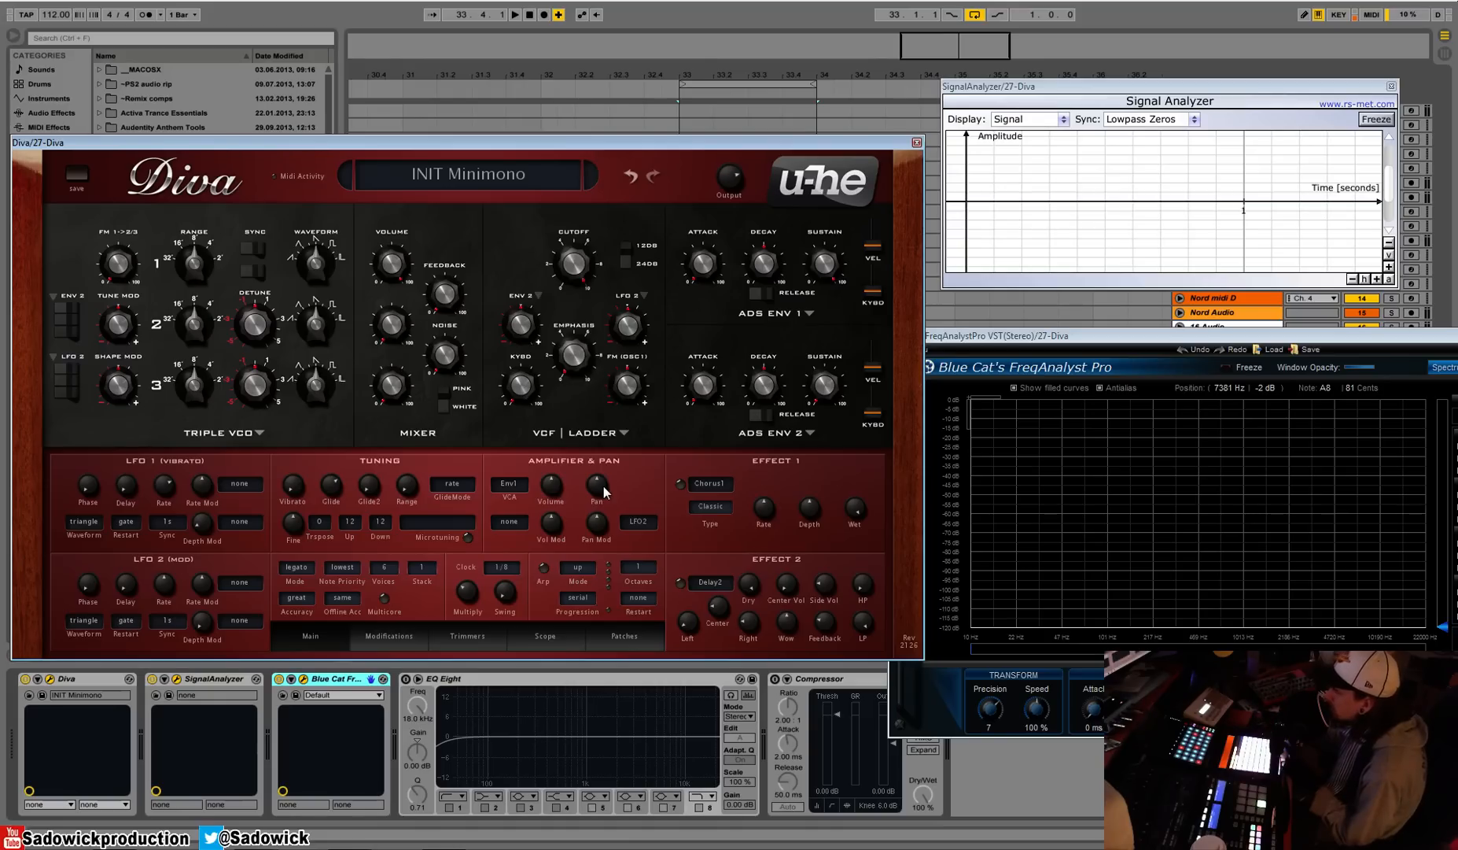
{"action": "left_click_drag", "start_coordinate": [600, 487], "coordinate": [603, 553]}
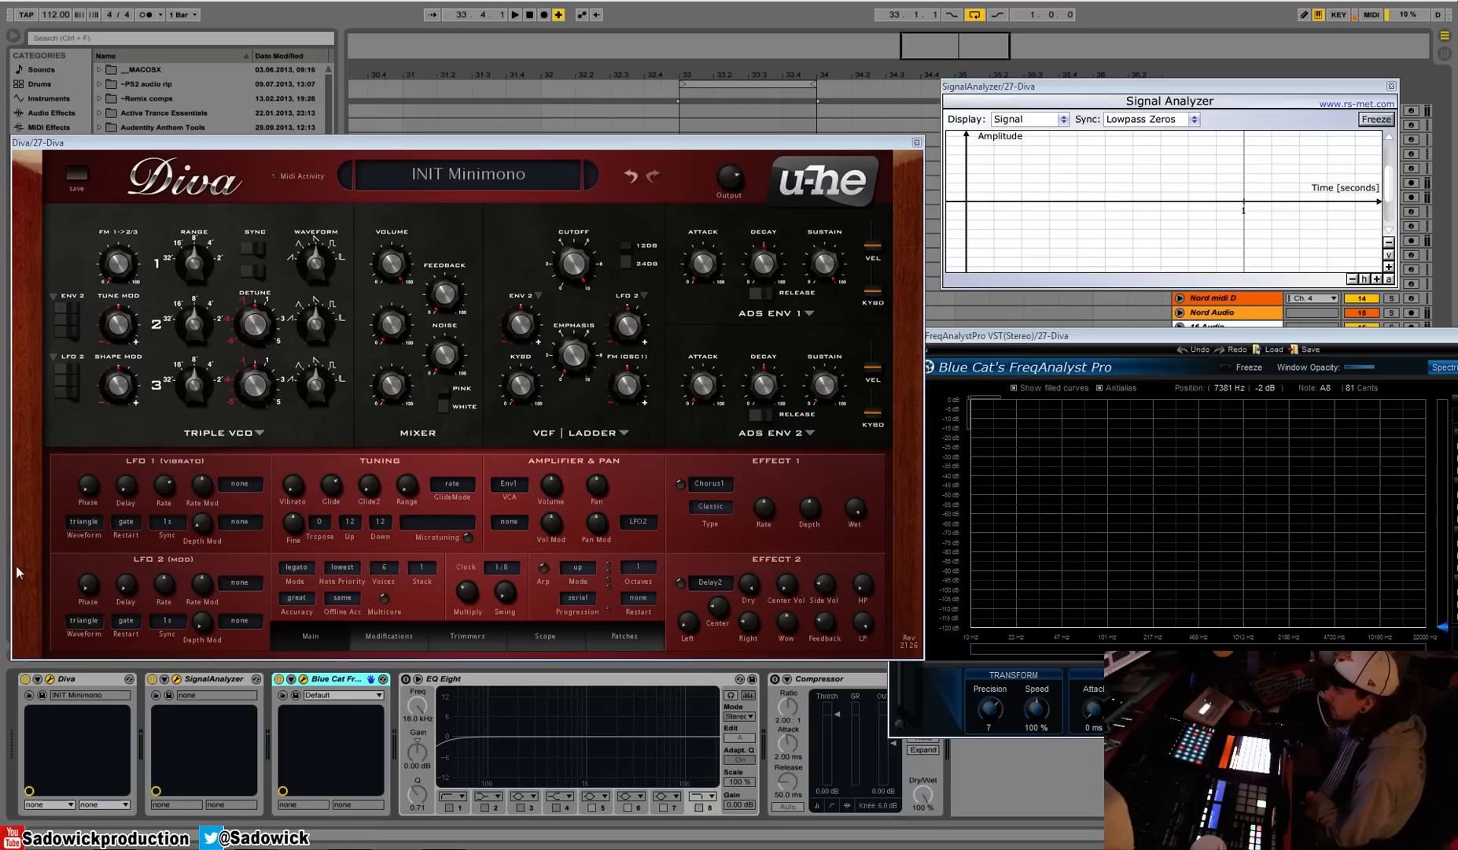
Set the voice mode to poly with 2 voices, and check the note priority options without changing them
{"action": "left_click", "coordinate": [297, 567]}
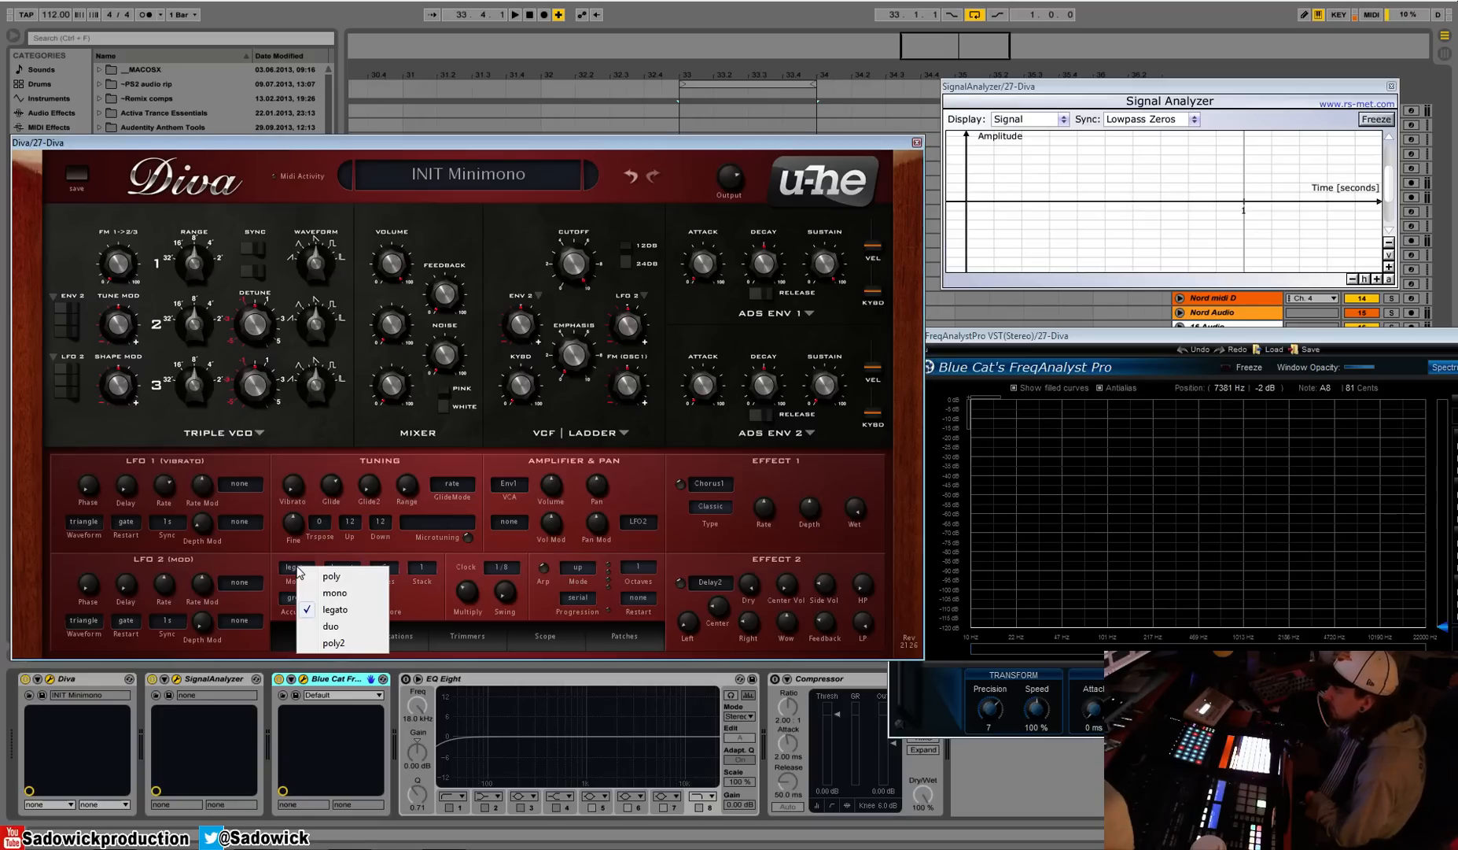
{"action": "left_click", "coordinate": [339, 580]}
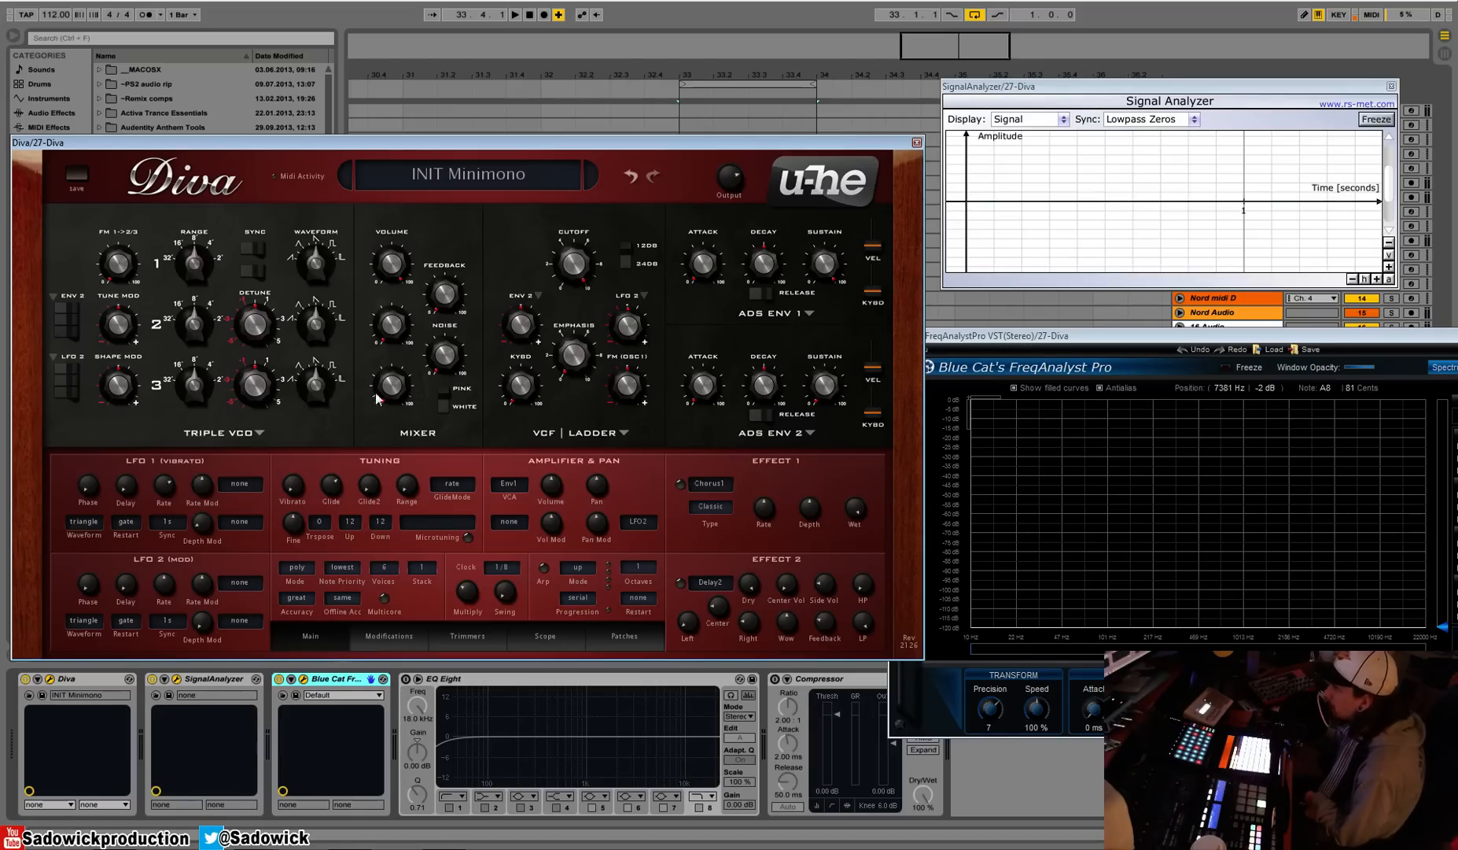
{"action": "left_click", "coordinate": [387, 570]}
{"action": "left_click", "coordinate": [418, 580]}
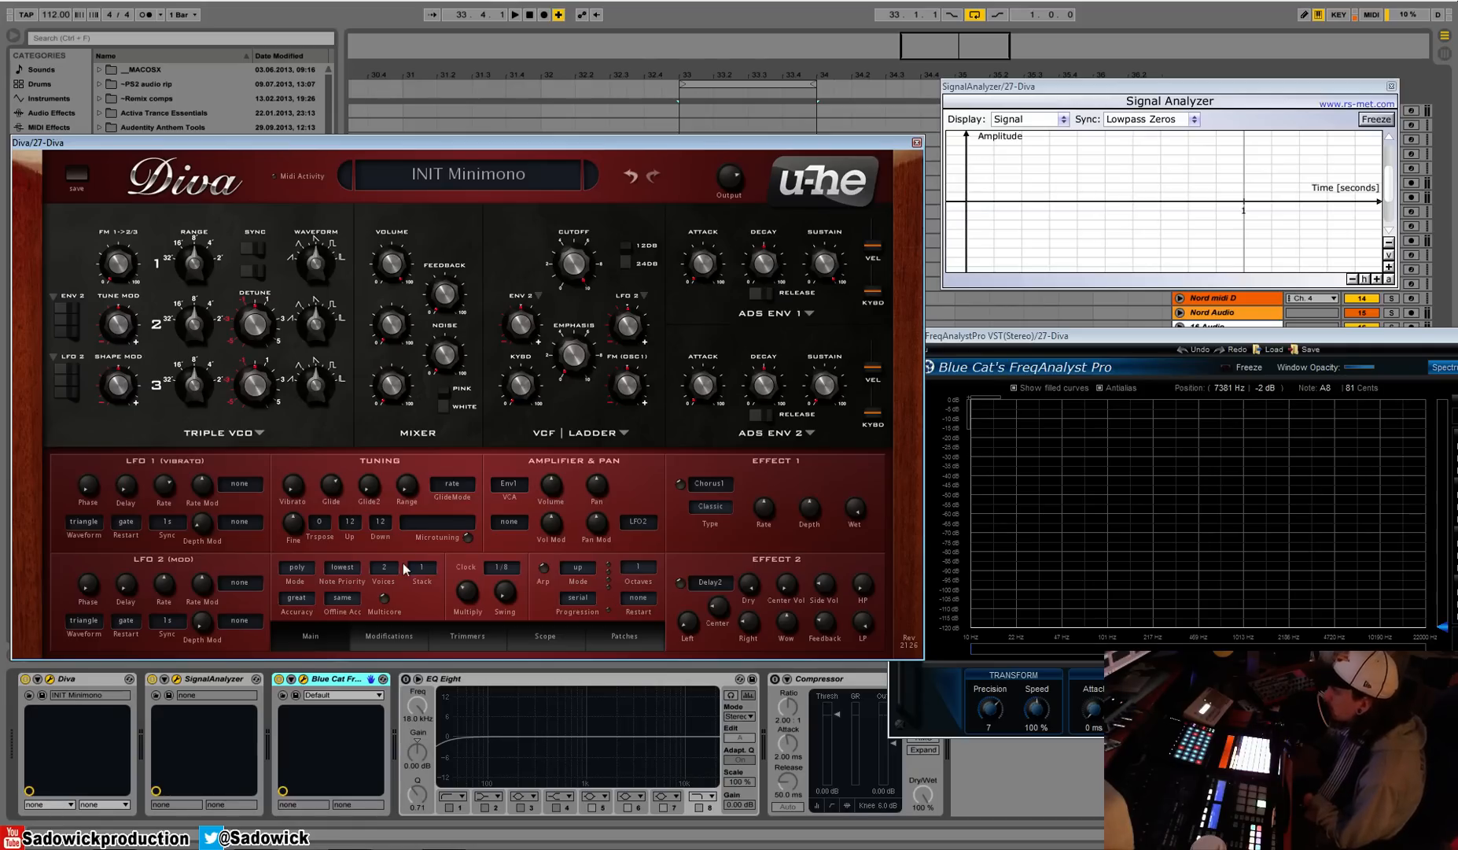
{"action": "left_click", "coordinate": [336, 577]}
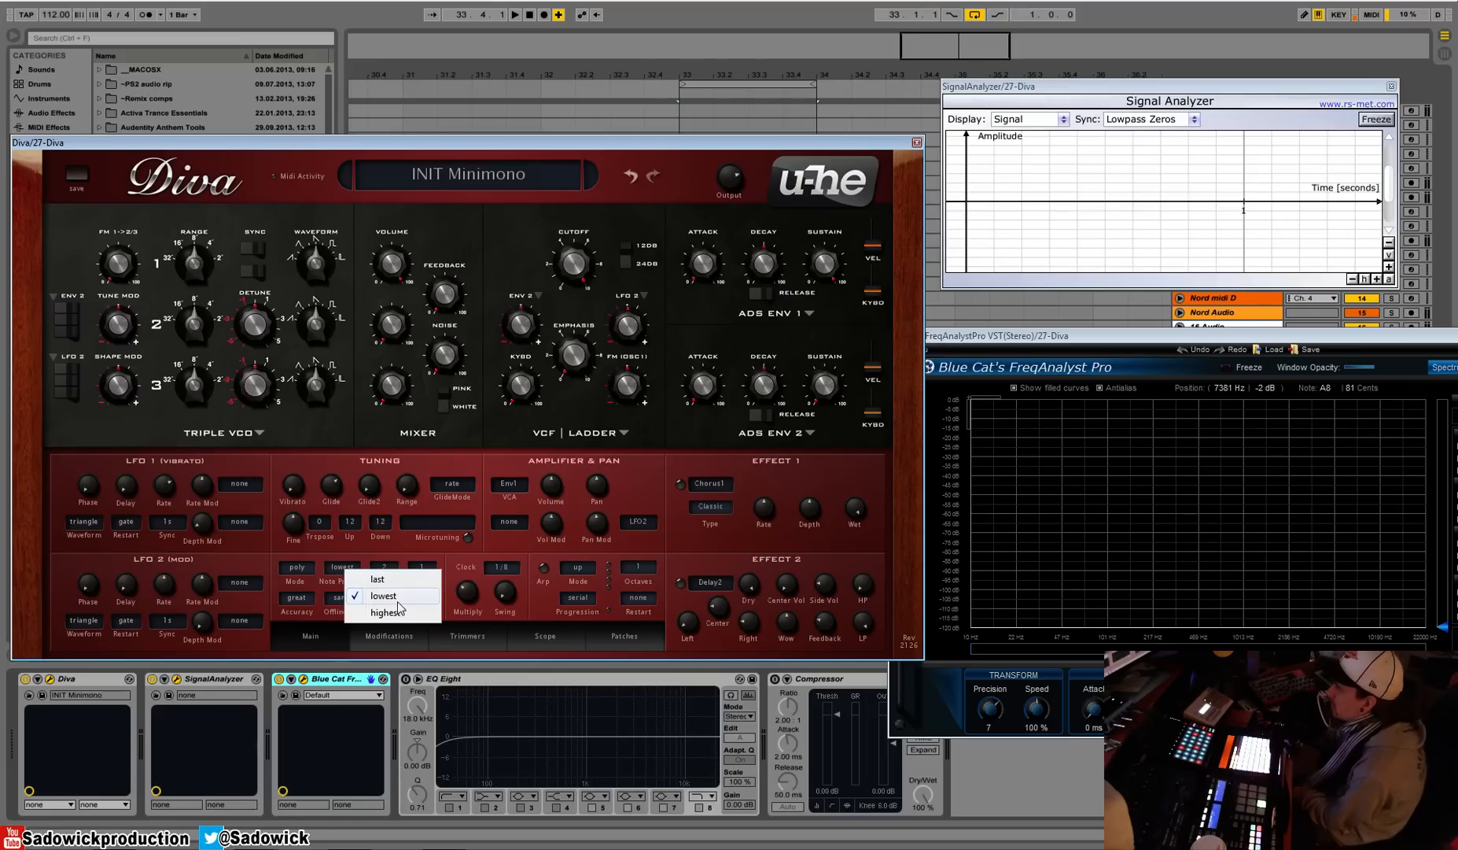
{"action": "left_click", "coordinate": [365, 548]}
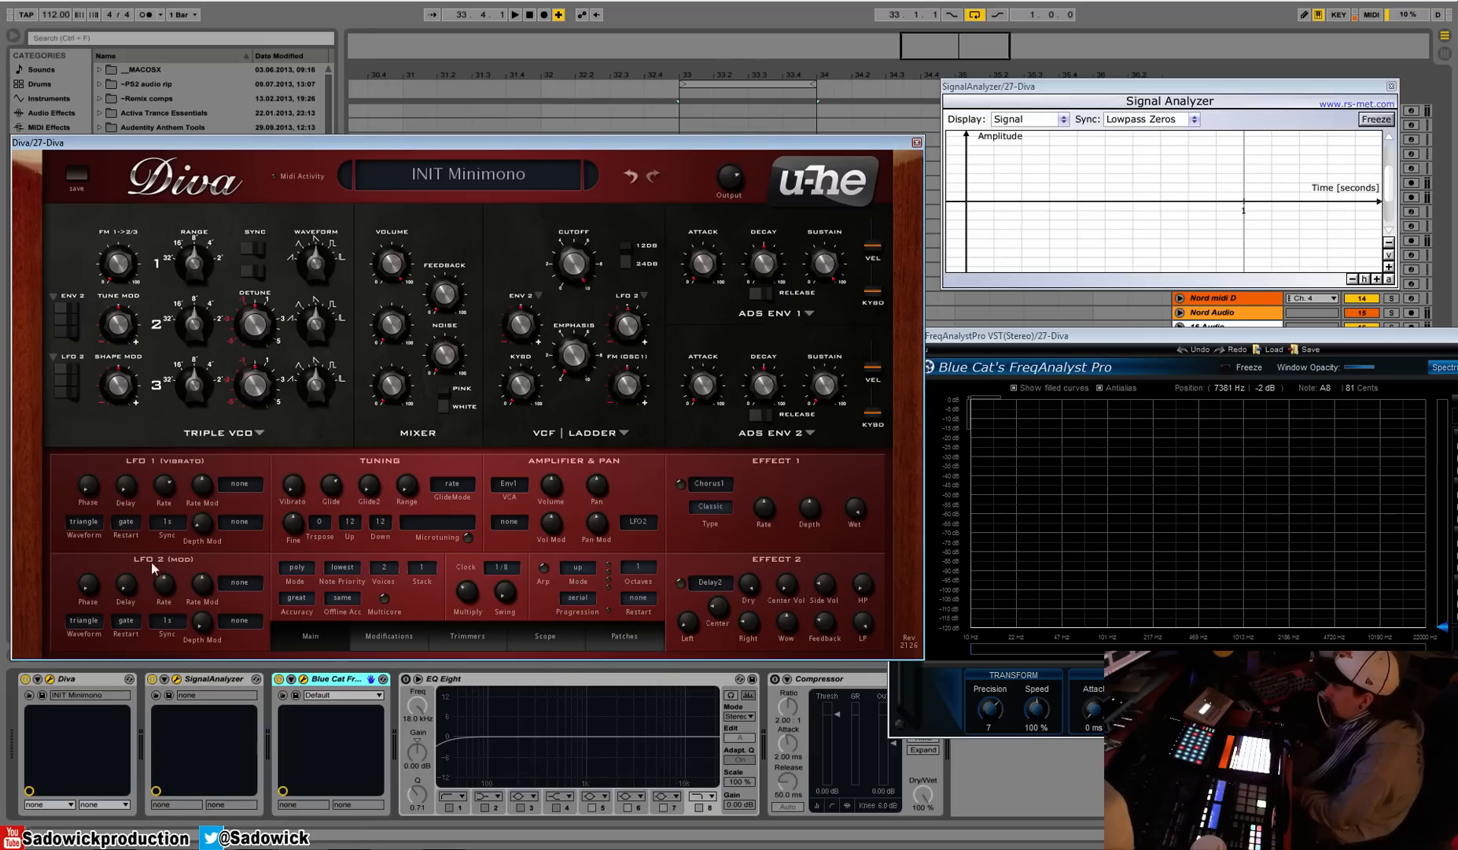
Set the number of voices to 6 and the voice mode to duo
{"action": "left_click", "coordinate": [386, 569]}
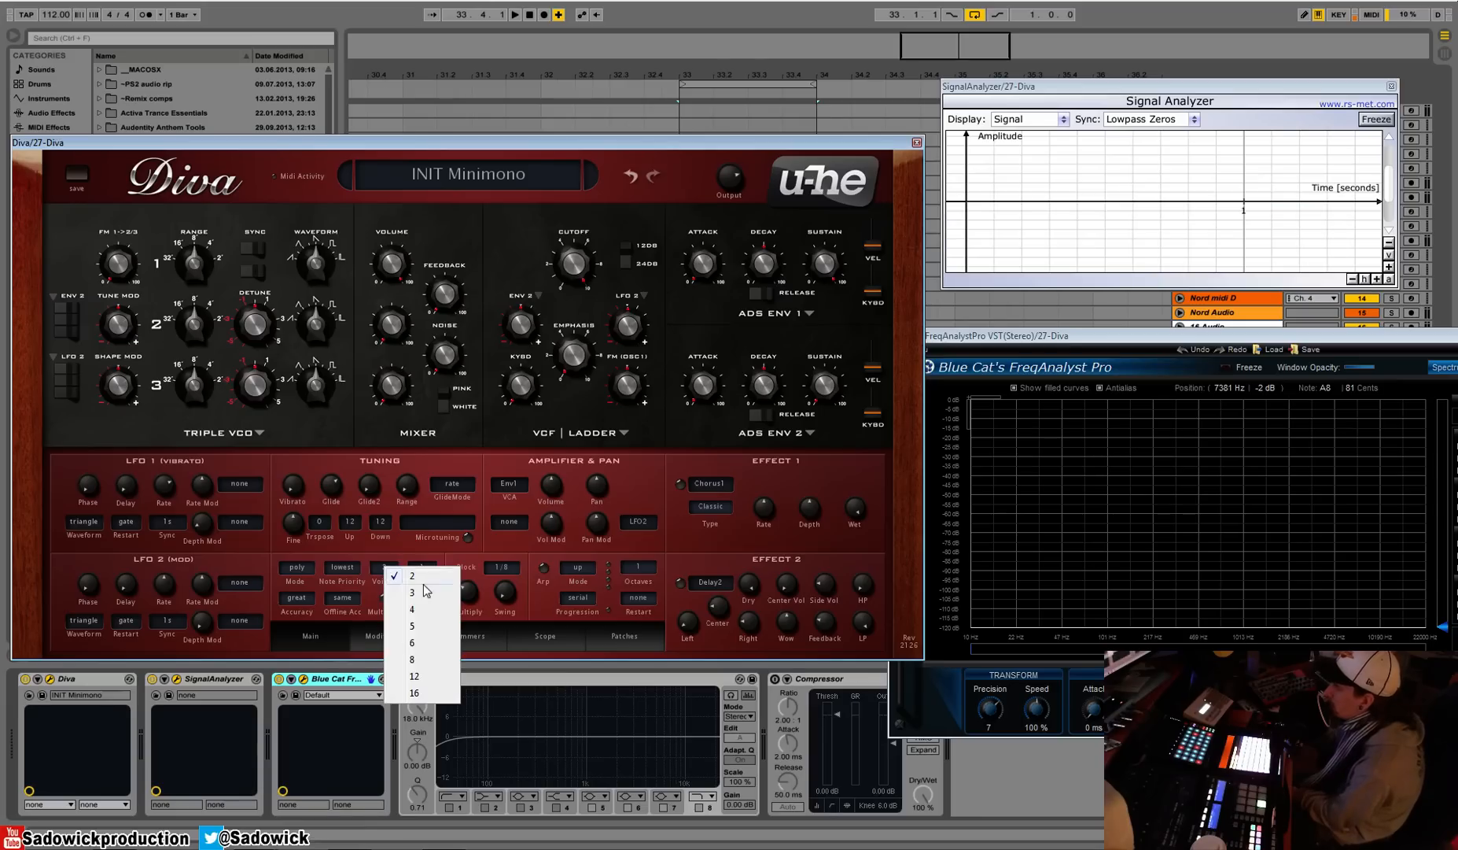
{"action": "left_click", "coordinate": [422, 630]}
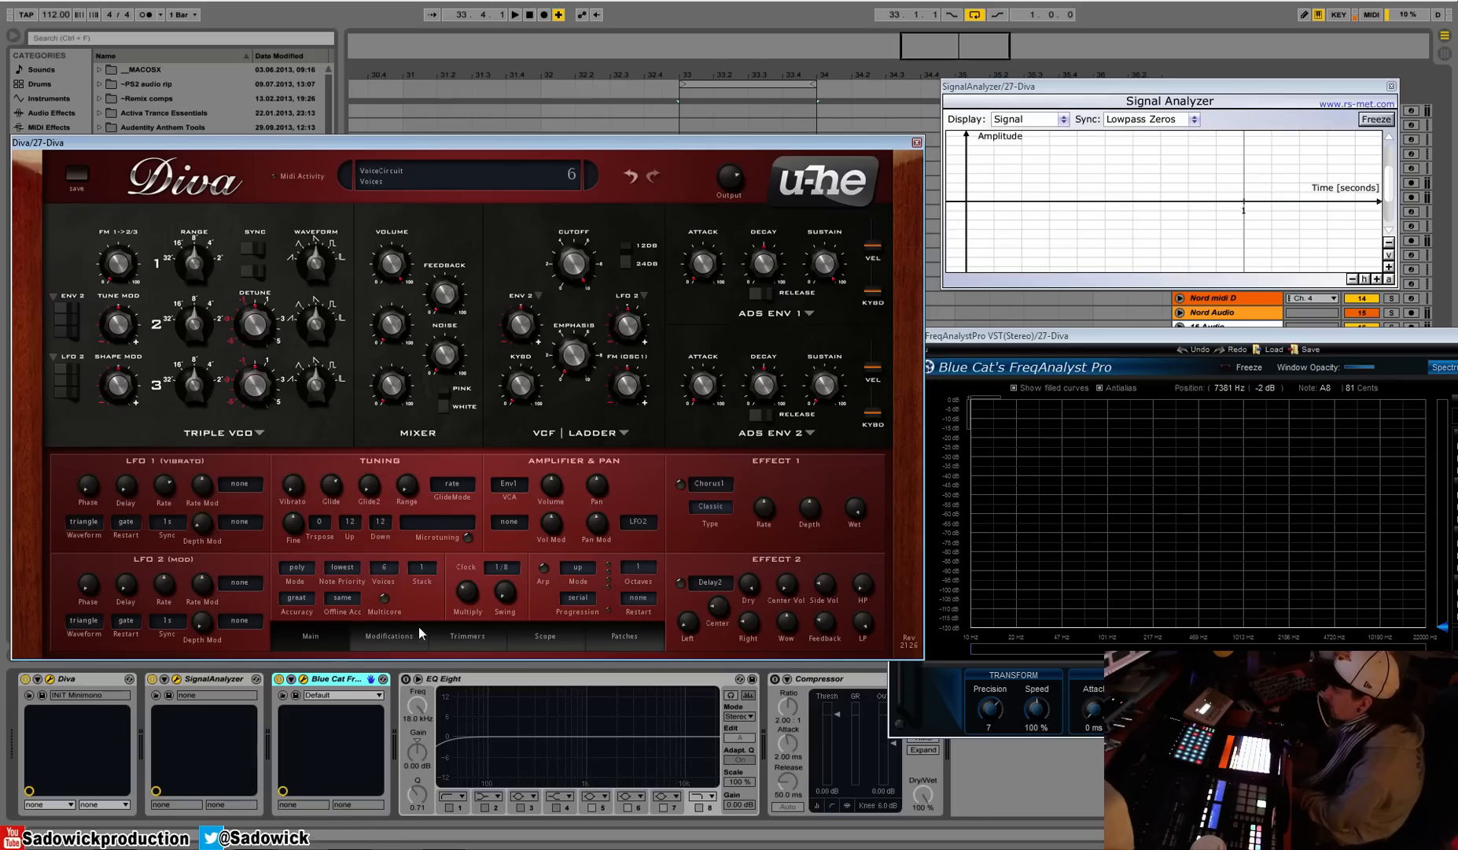
{"action": "left_click", "coordinate": [291, 567]}
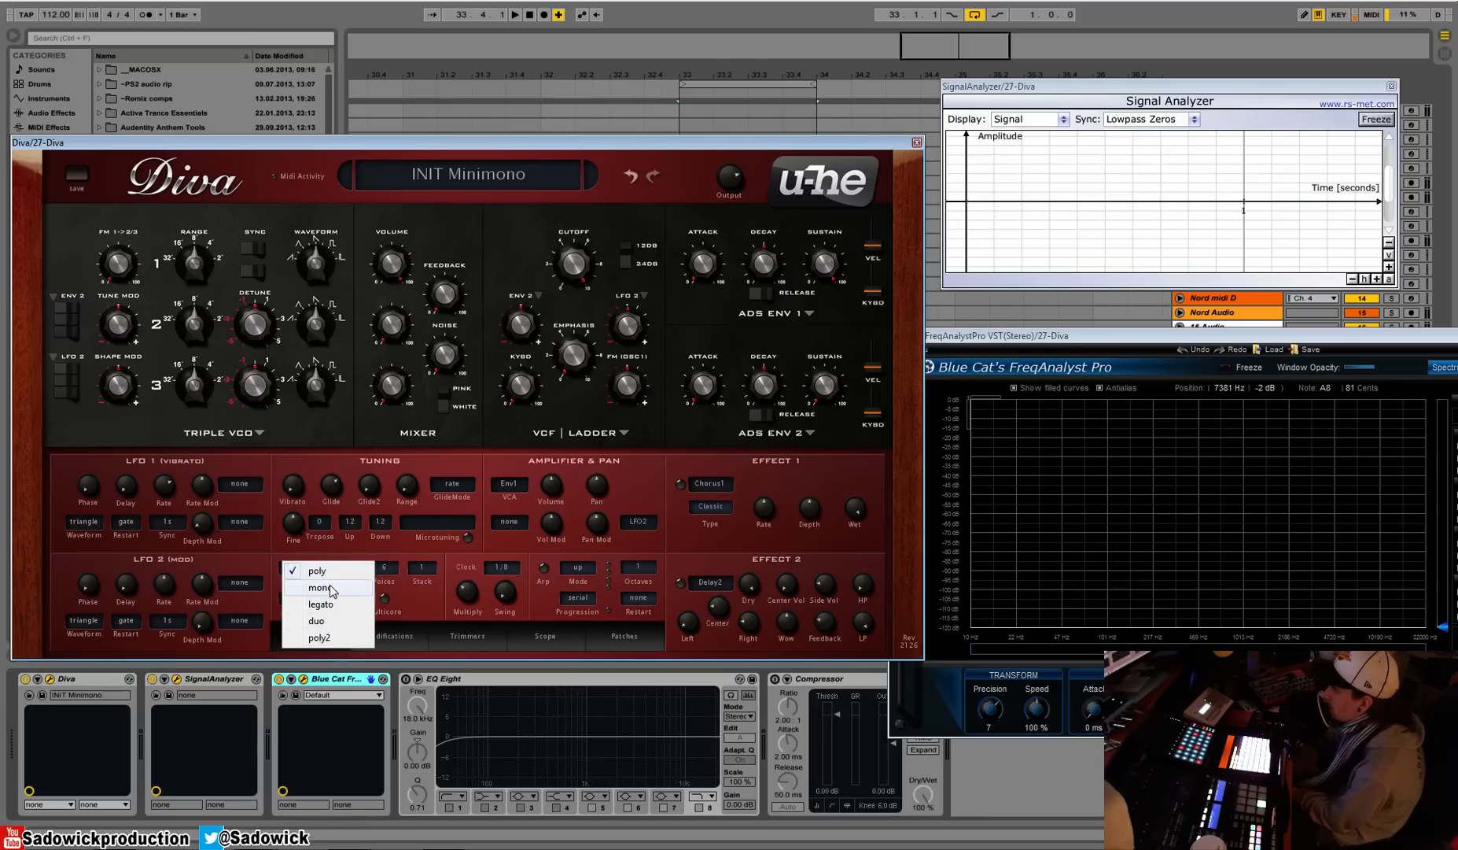
{"action": "left_click", "coordinate": [317, 621]}
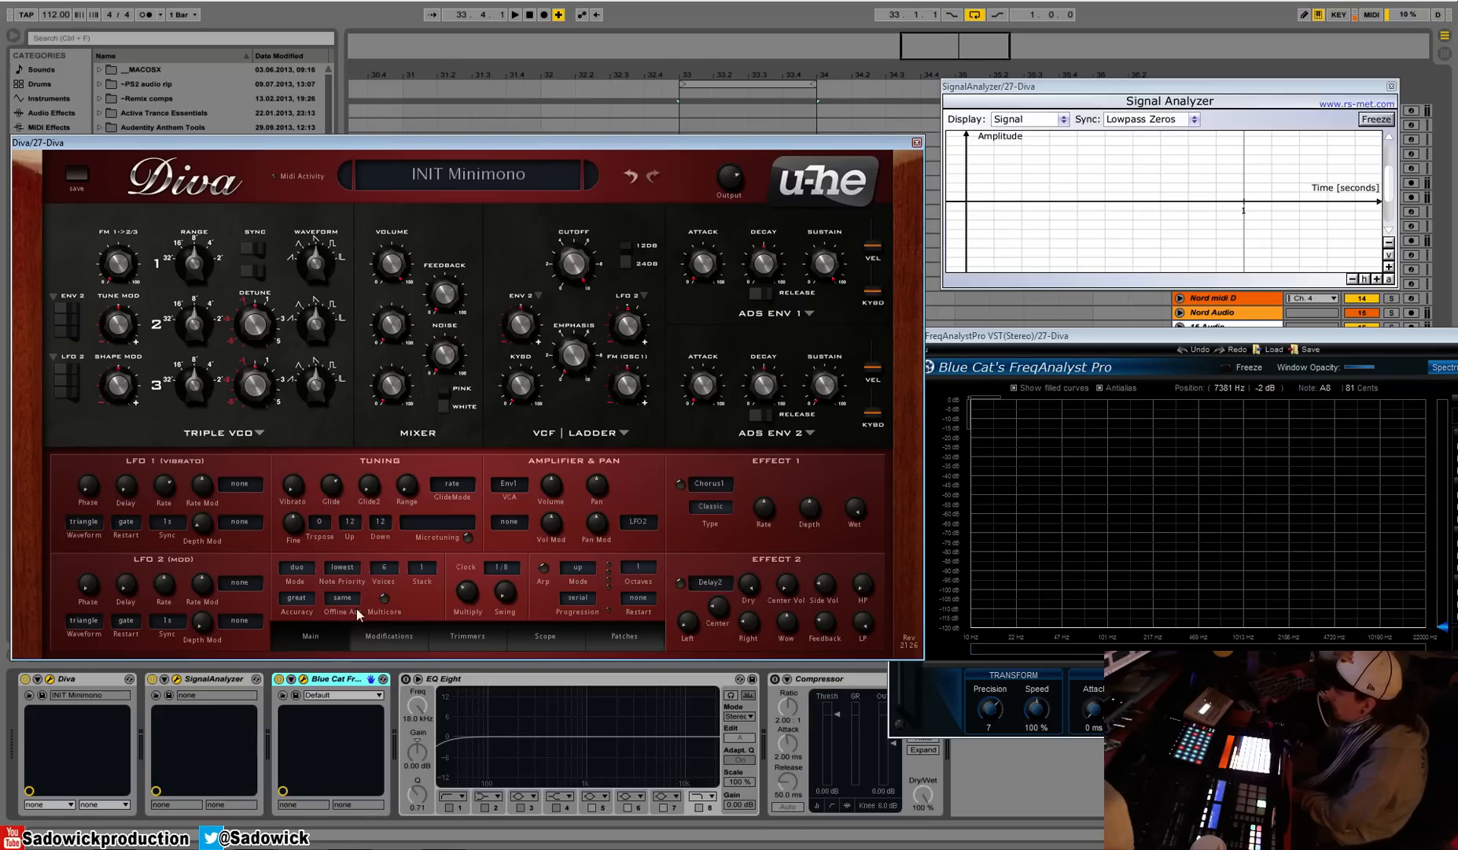
Check the available voice modes, try poly, and set the voice mode to mono
{"action": "left_click", "coordinate": [307, 568]}
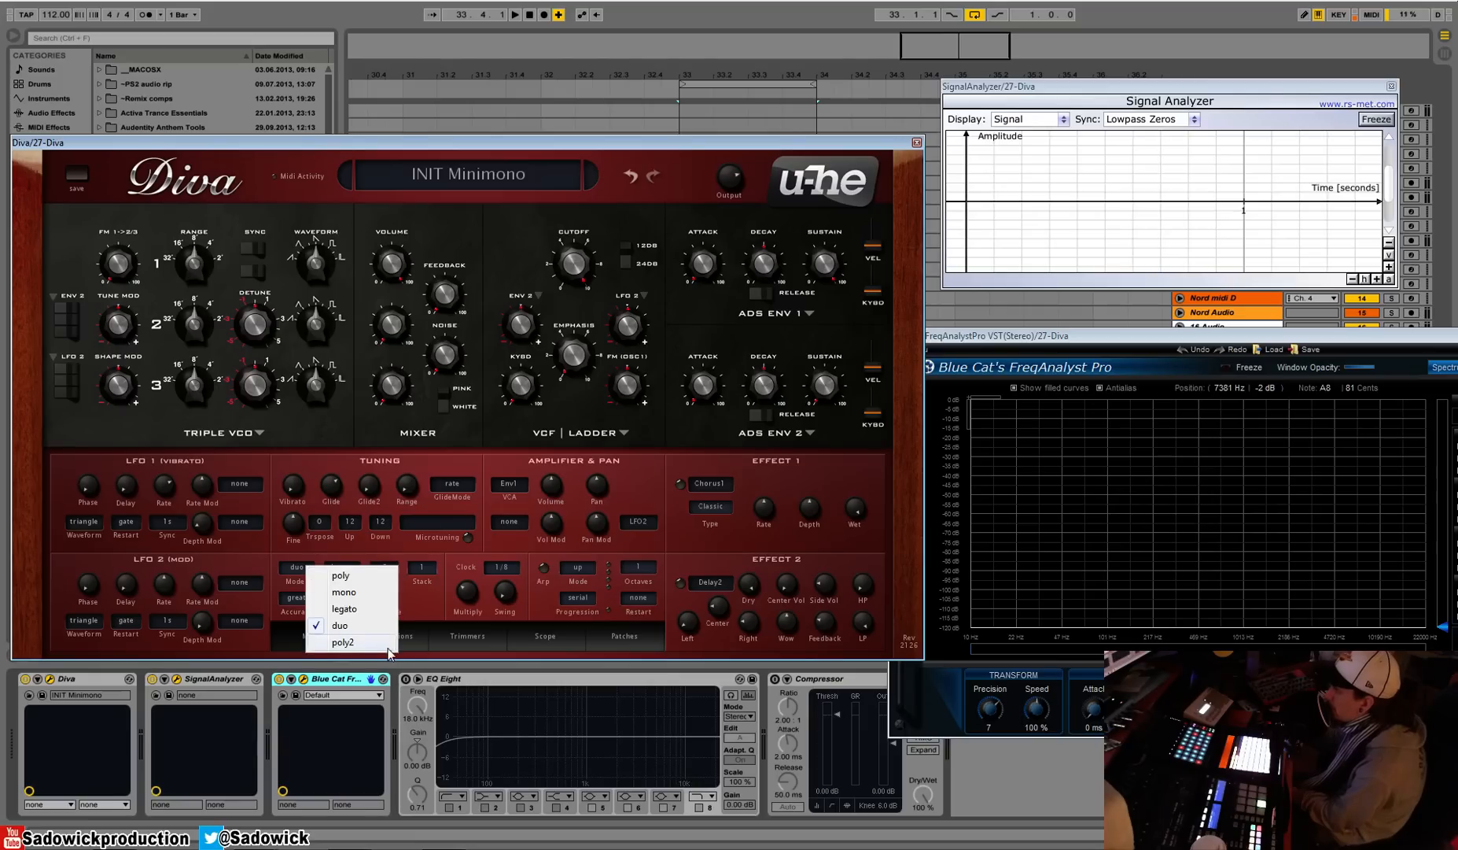
{"action": "key", "text": "Escape"}
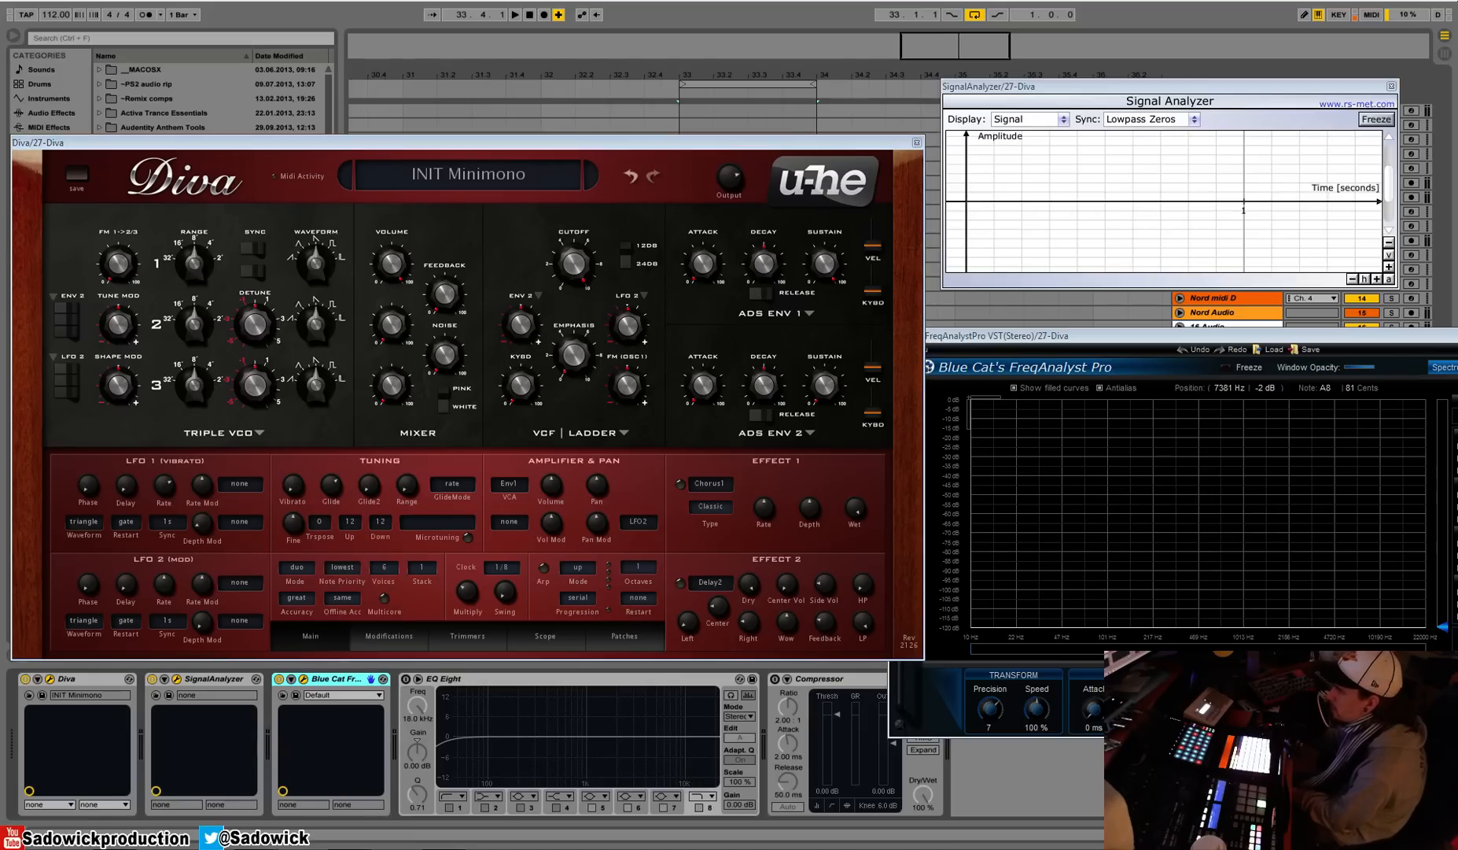
{"action": "left_click", "coordinate": [307, 579]}
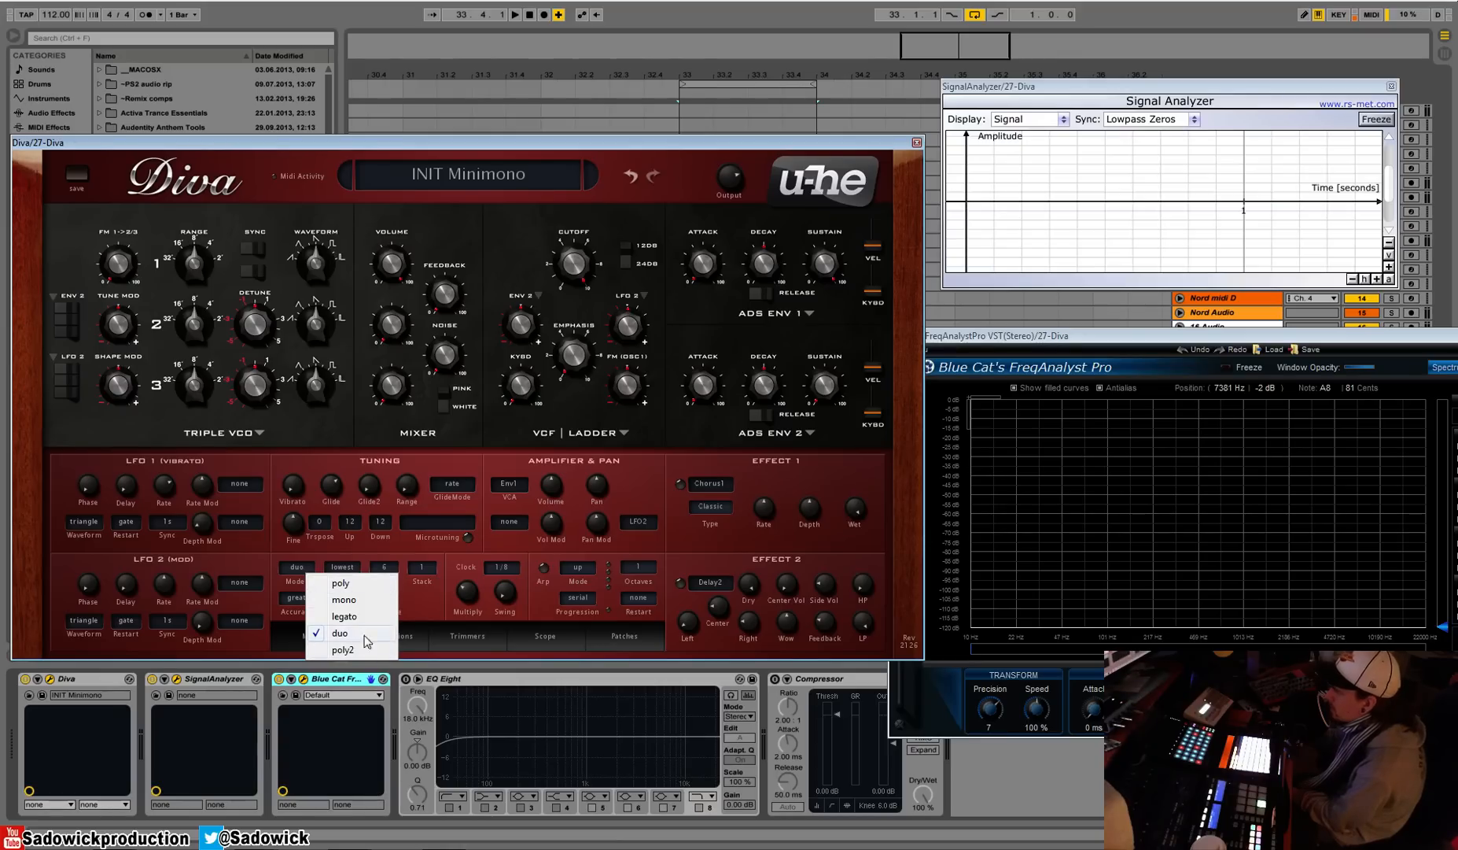
{"action": "left_click", "coordinate": [346, 584]}
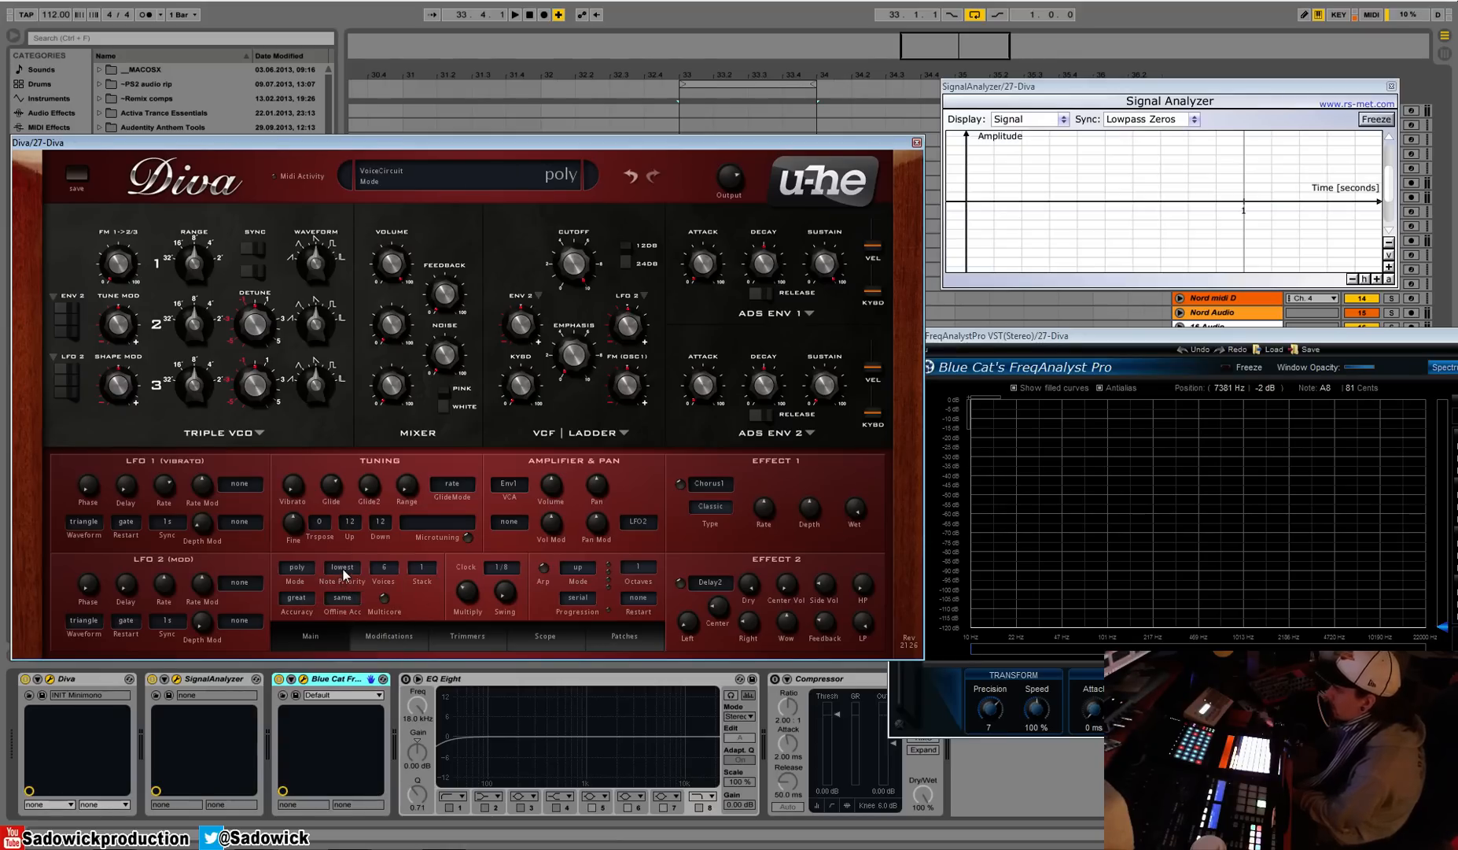
{"action": "left_click", "coordinate": [297, 570]}
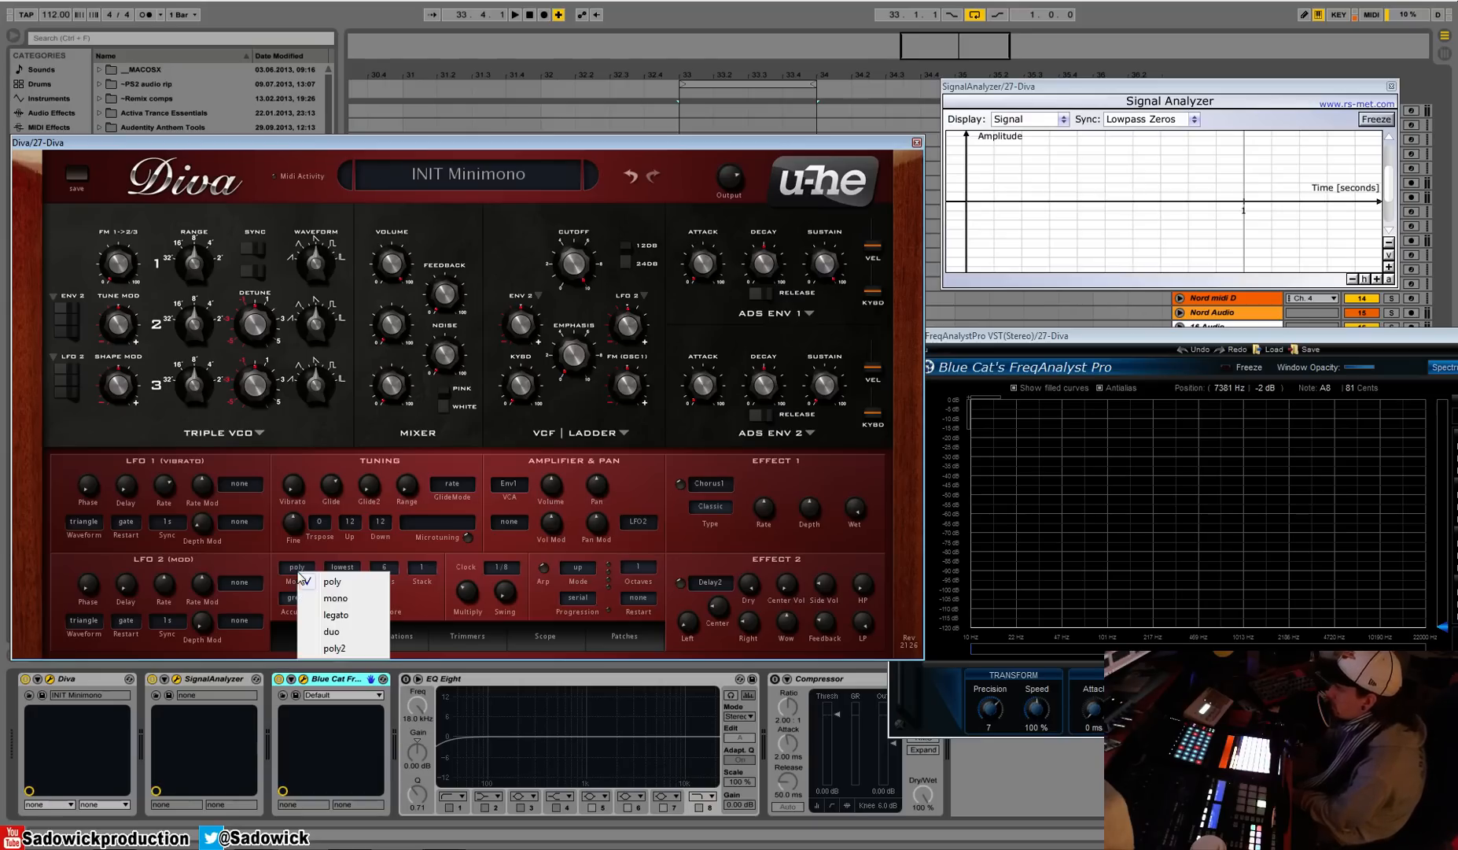
{"action": "left_click", "coordinate": [346, 598]}
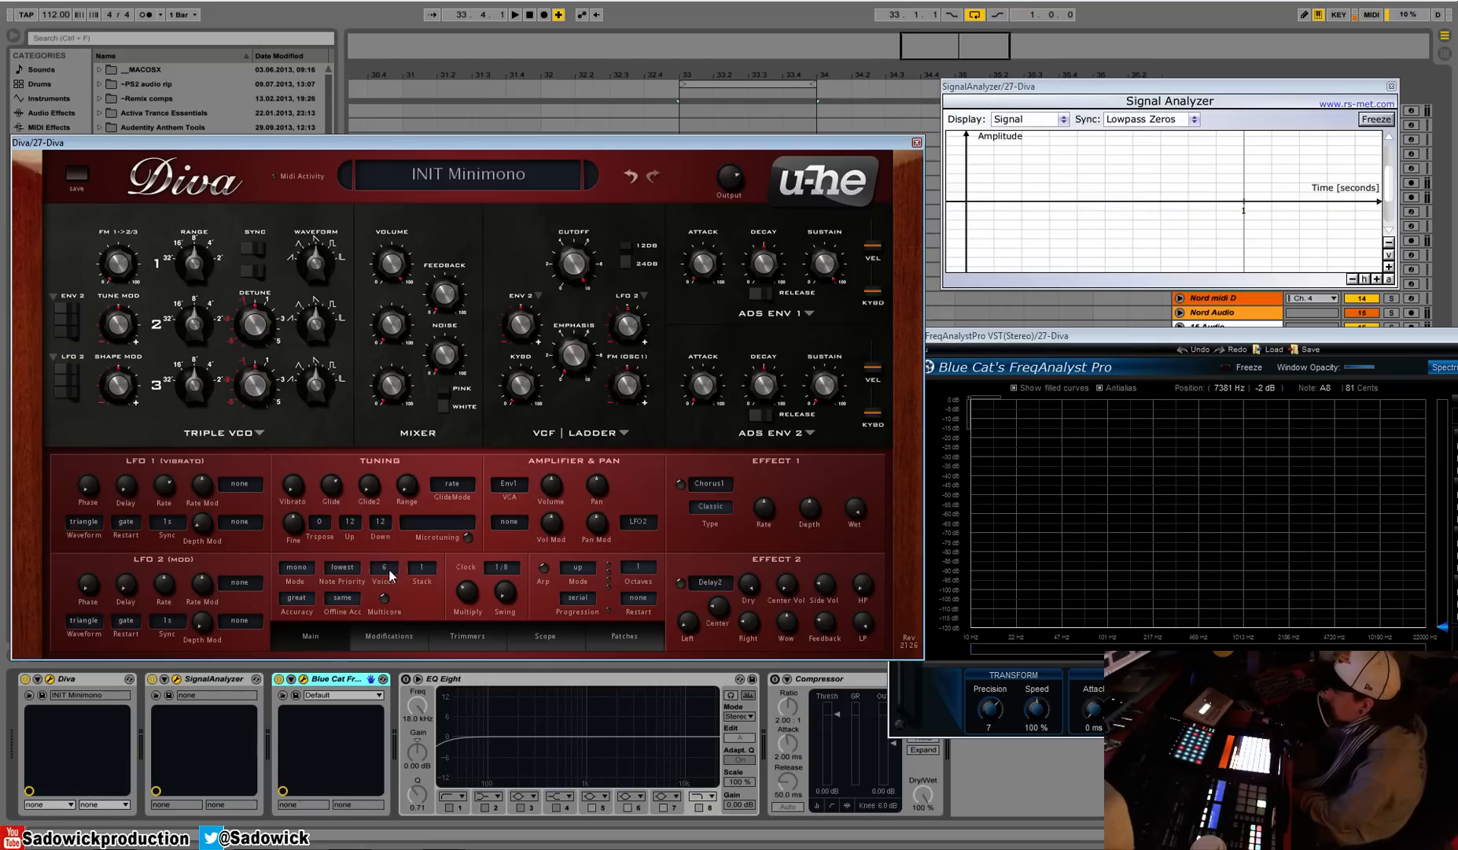
Try voice stacks of 2 and 4, and restore the stack to 1
{"action": "left_click", "coordinate": [421, 569]}
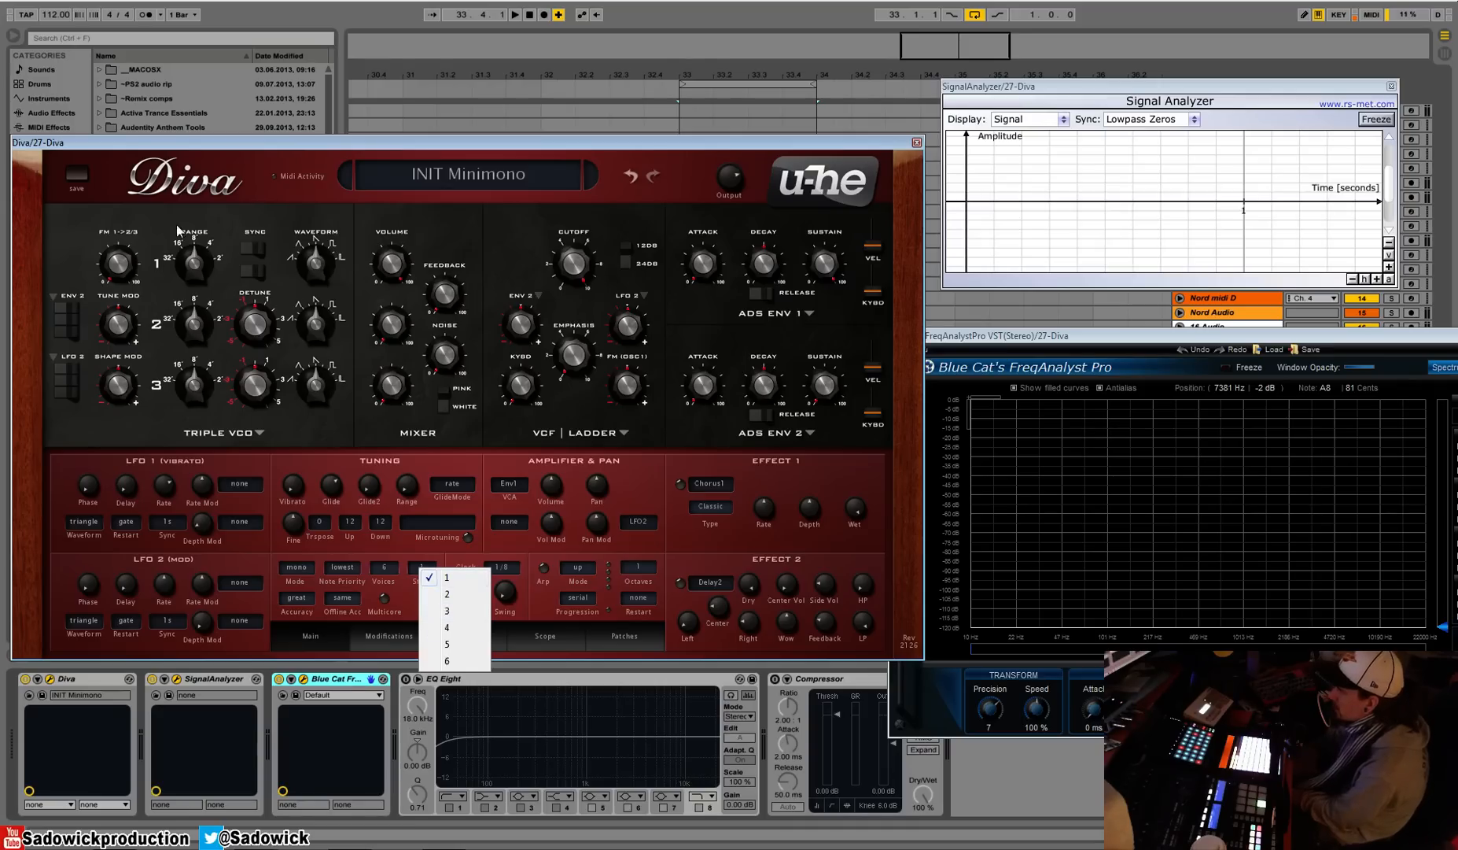
{"action": "left_click", "coordinate": [464, 594]}
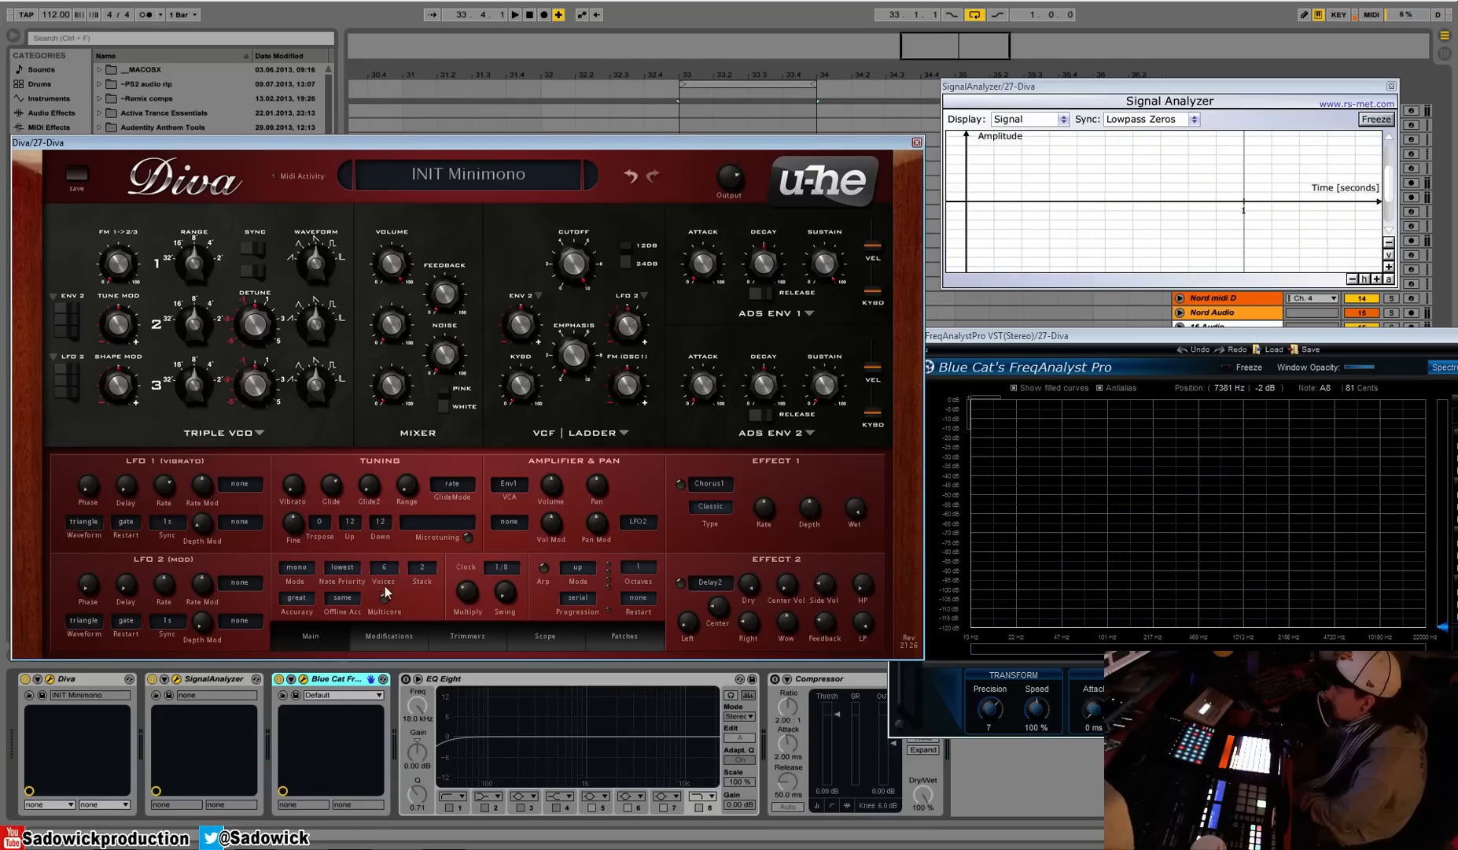
{"action": "left_click", "coordinate": [424, 568]}
{"action": "left_click", "coordinate": [462, 627]}
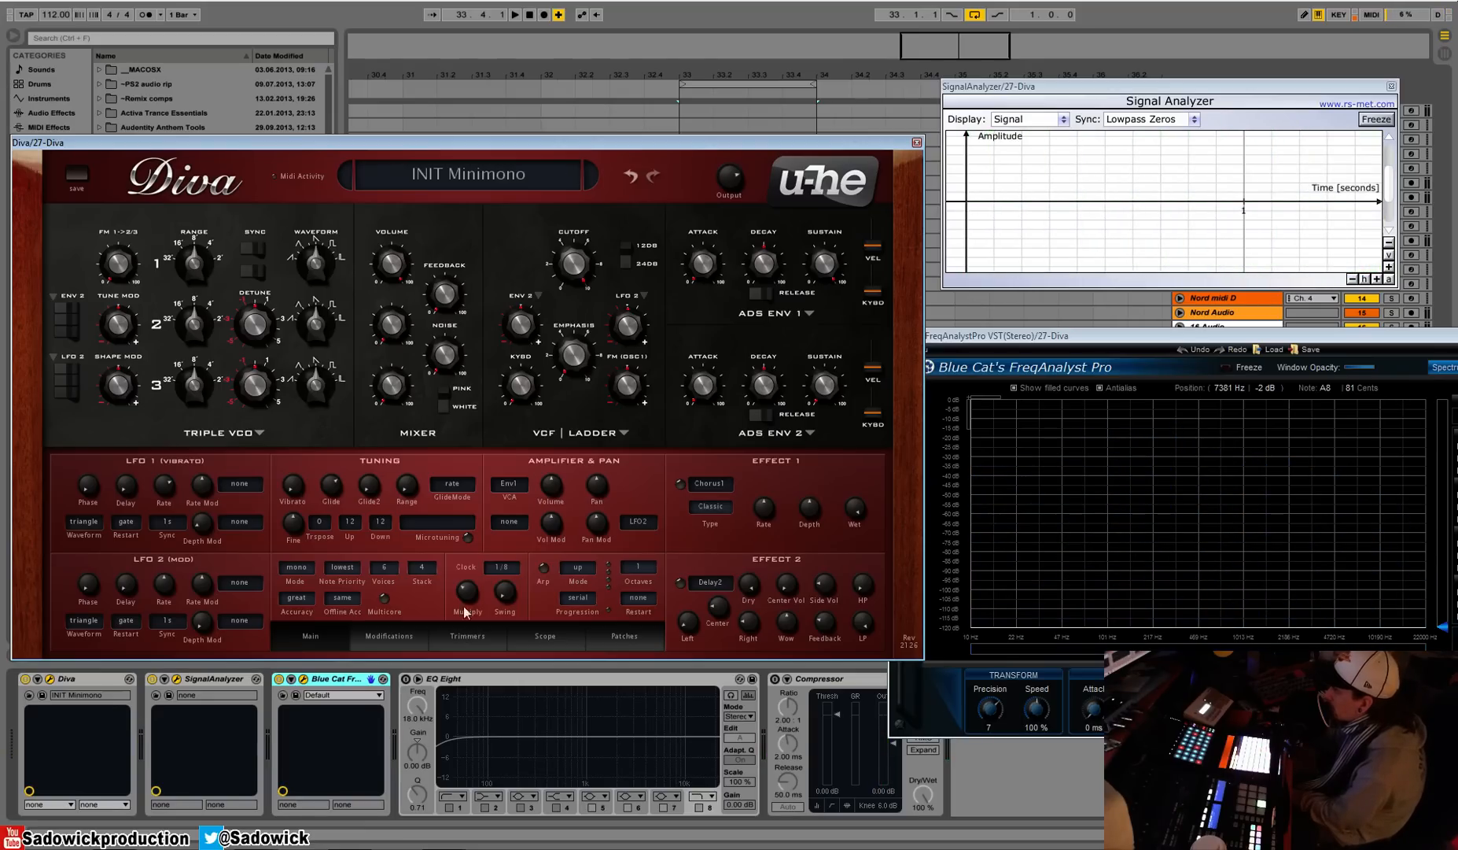
{"action": "left_click", "coordinate": [425, 573]}
{"action": "left_click", "coordinate": [431, 575]}
Try the draft accuracy, and set the synthesizer's accuracy to divine
{"action": "left_click", "coordinate": [290, 600]}
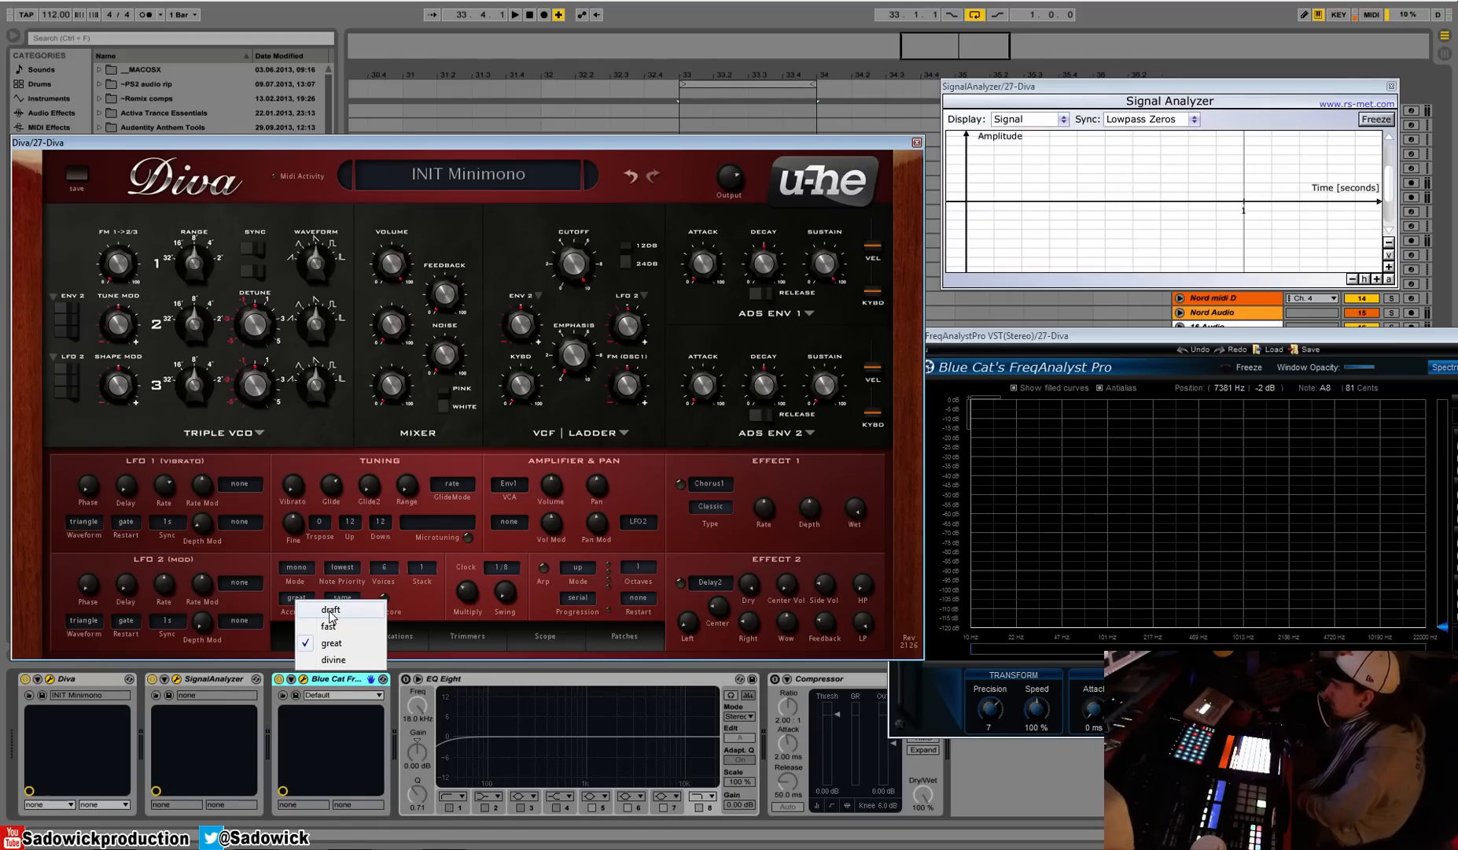
{"action": "left_click", "coordinate": [332, 610]}
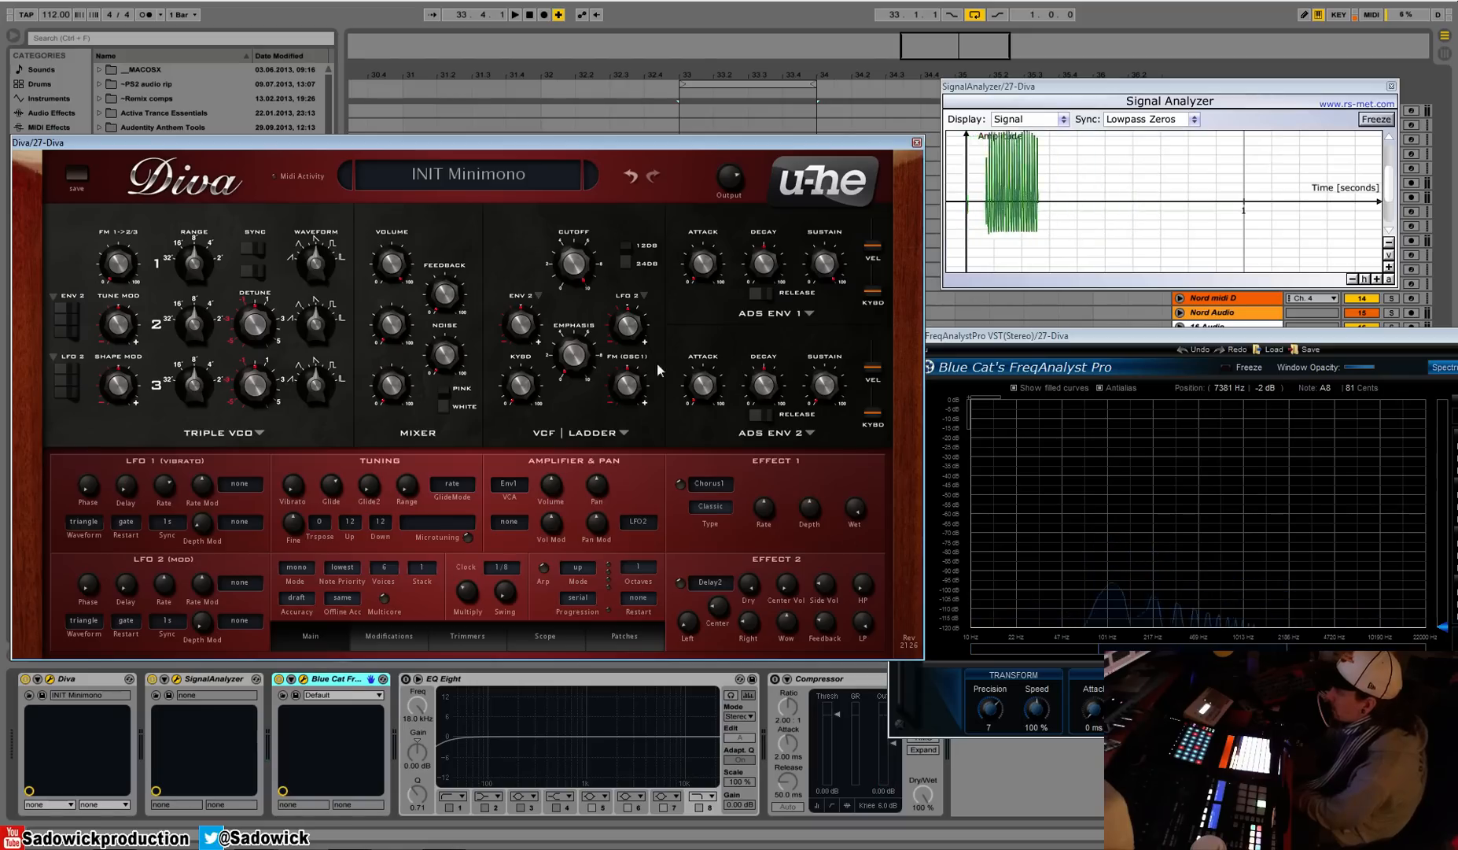
{"action": "left_click", "coordinate": [297, 597]}
{"action": "left_click", "coordinate": [379, 634]}
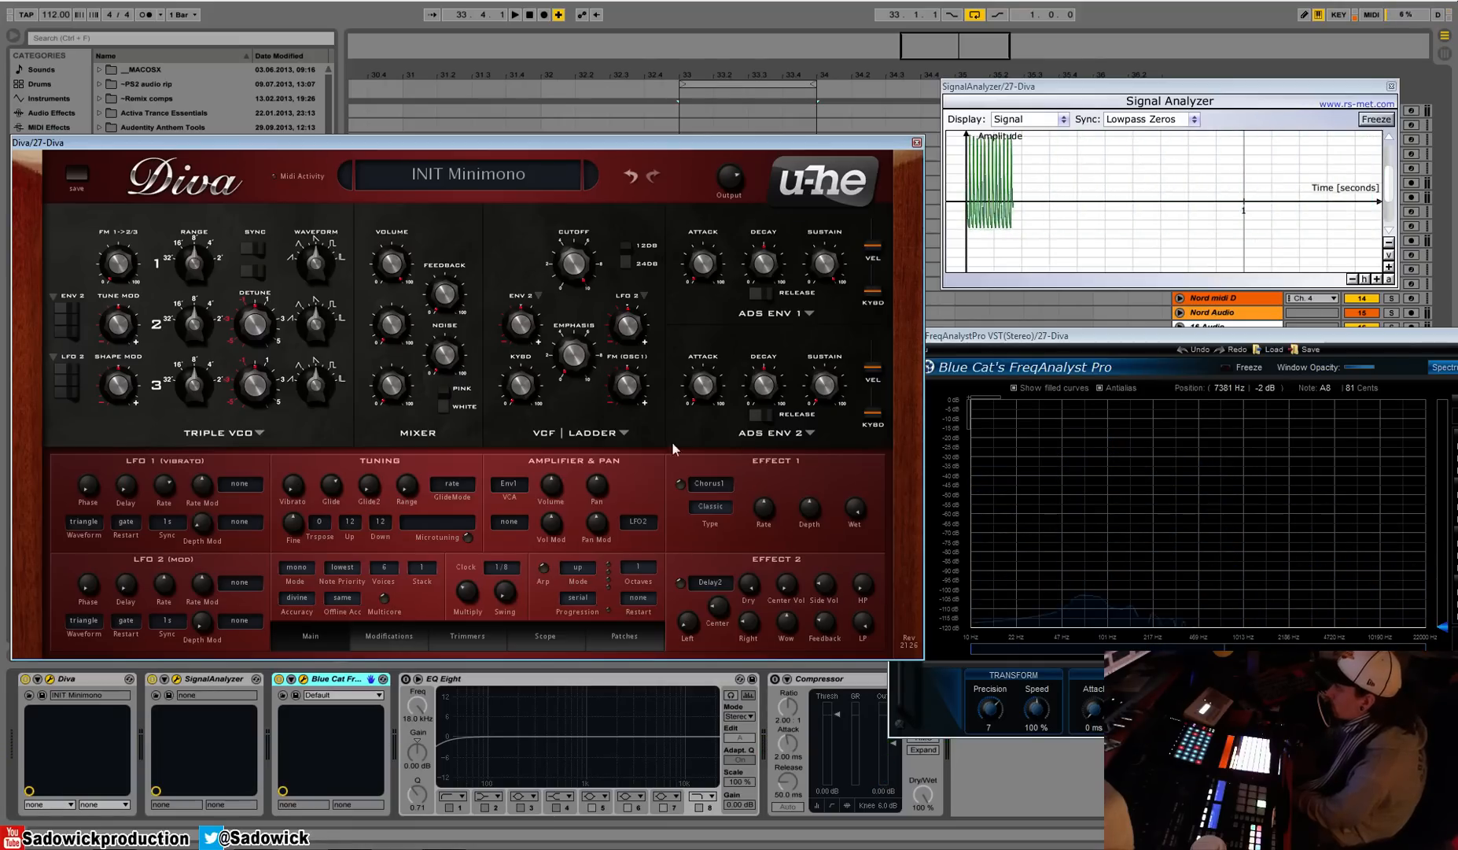
Try the Dual VCO and Digital oscillator models, and set the oscillator model to DCO
{"action": "left_click", "coordinate": [259, 432]}
{"action": "left_click", "coordinate": [321, 461]}
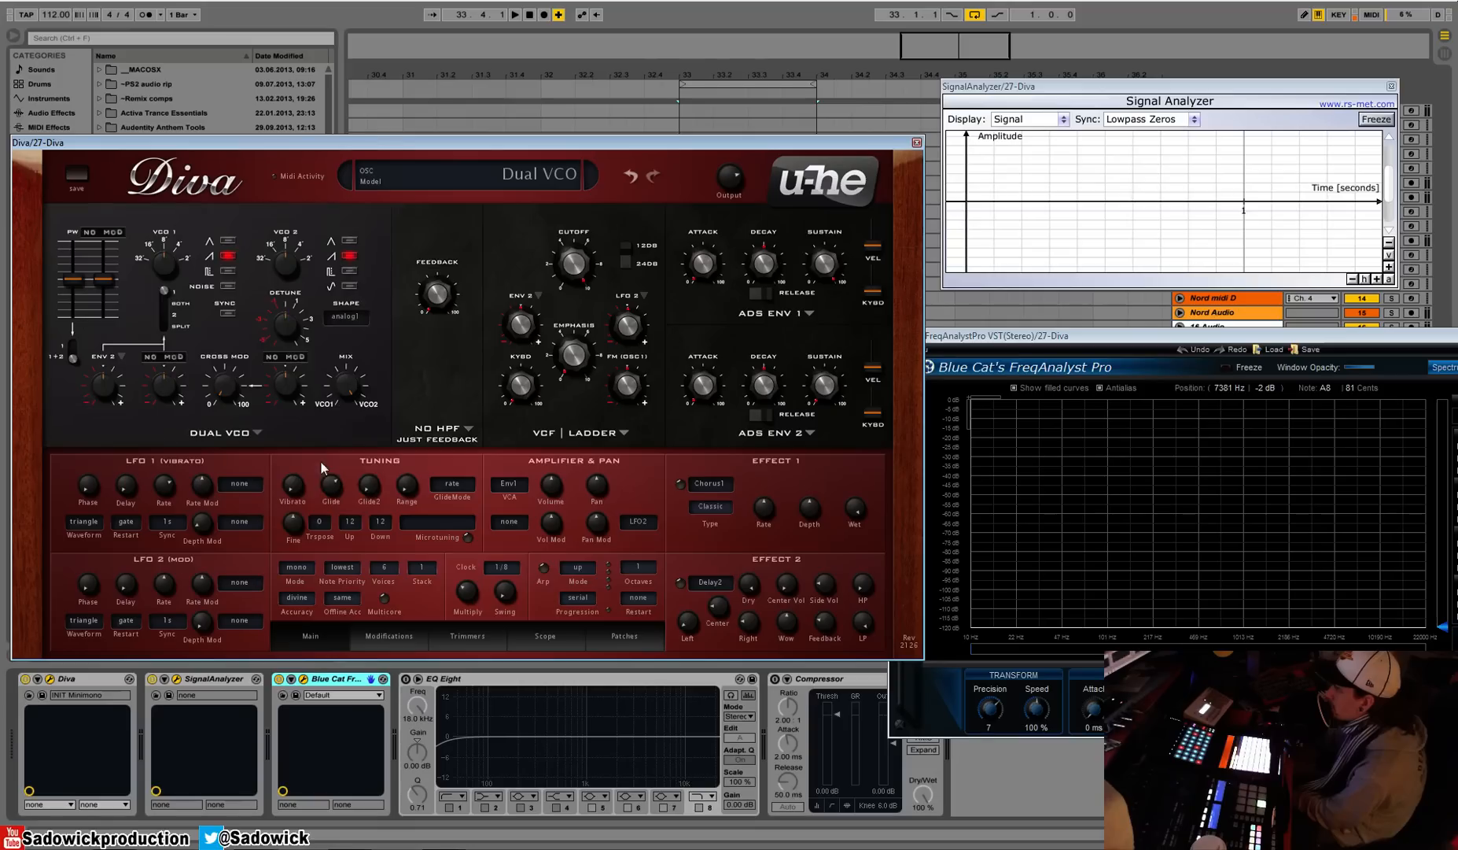
{"action": "left_click", "coordinate": [257, 432]}
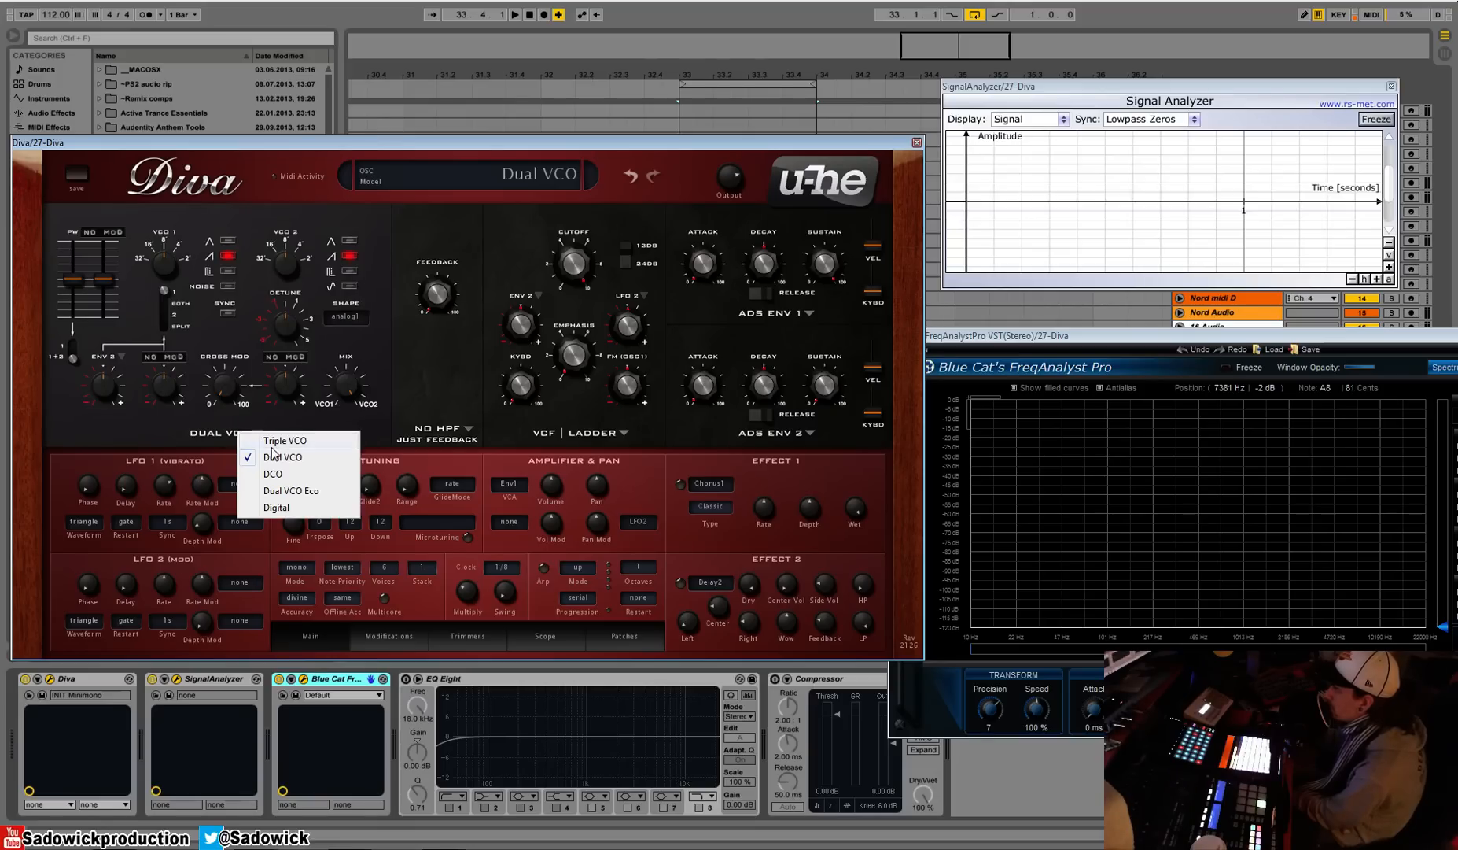
{"action": "left_click", "coordinate": [297, 504]}
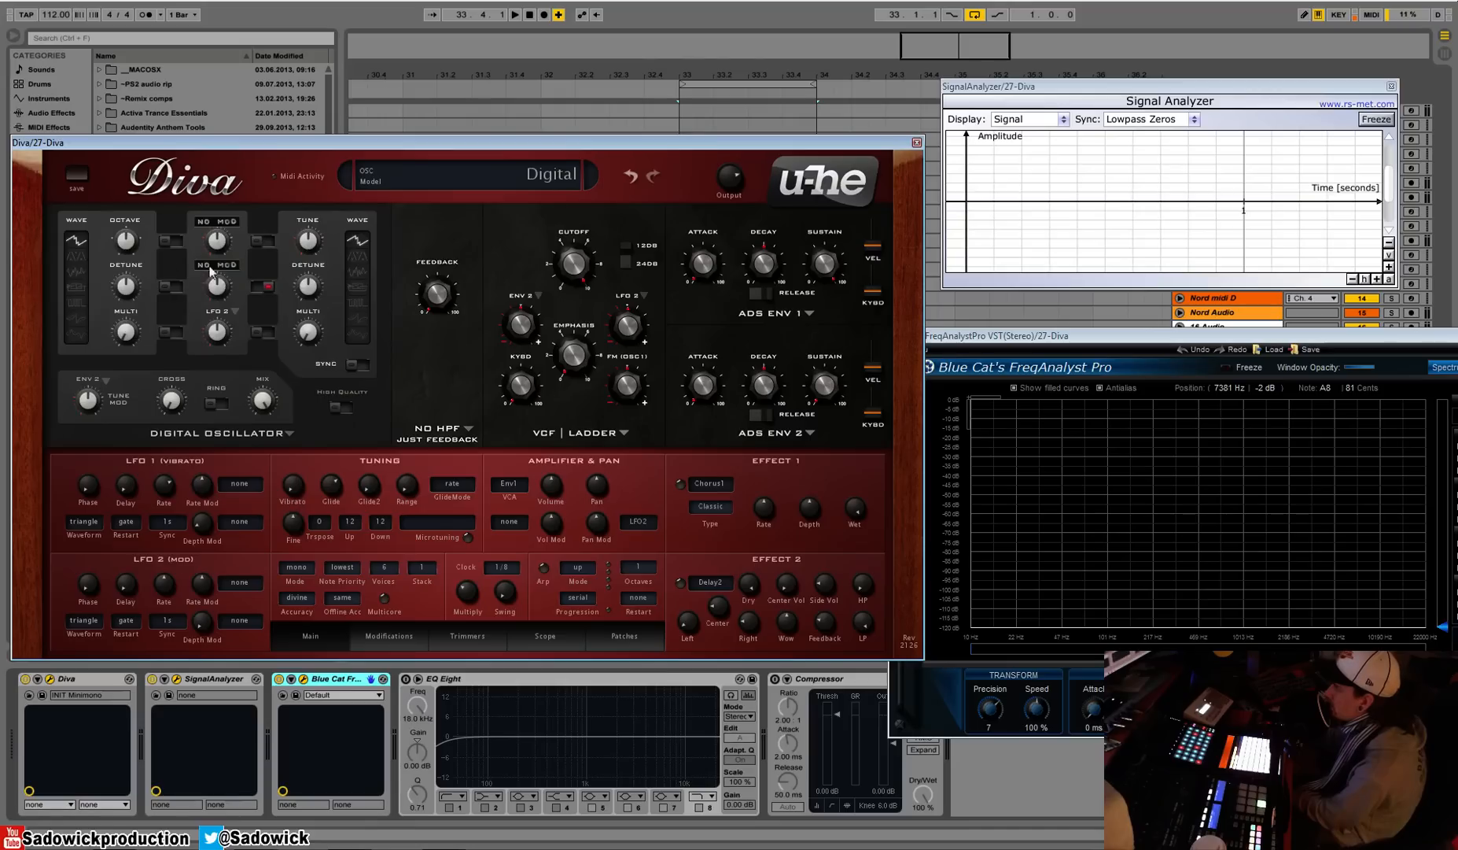
{"action": "left_click", "coordinate": [251, 431]}
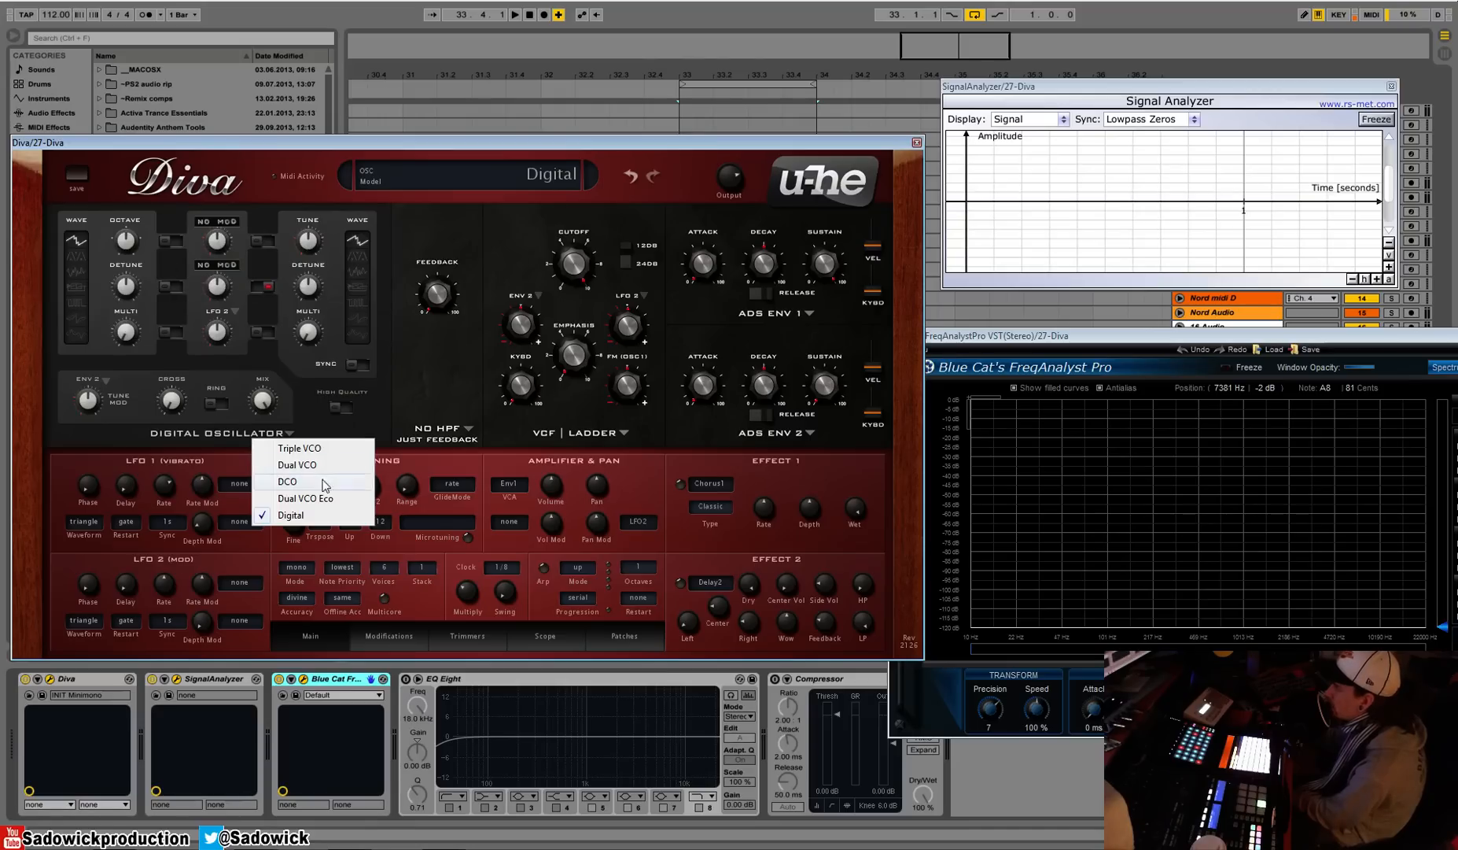
{"action": "left_click", "coordinate": [309, 481]}
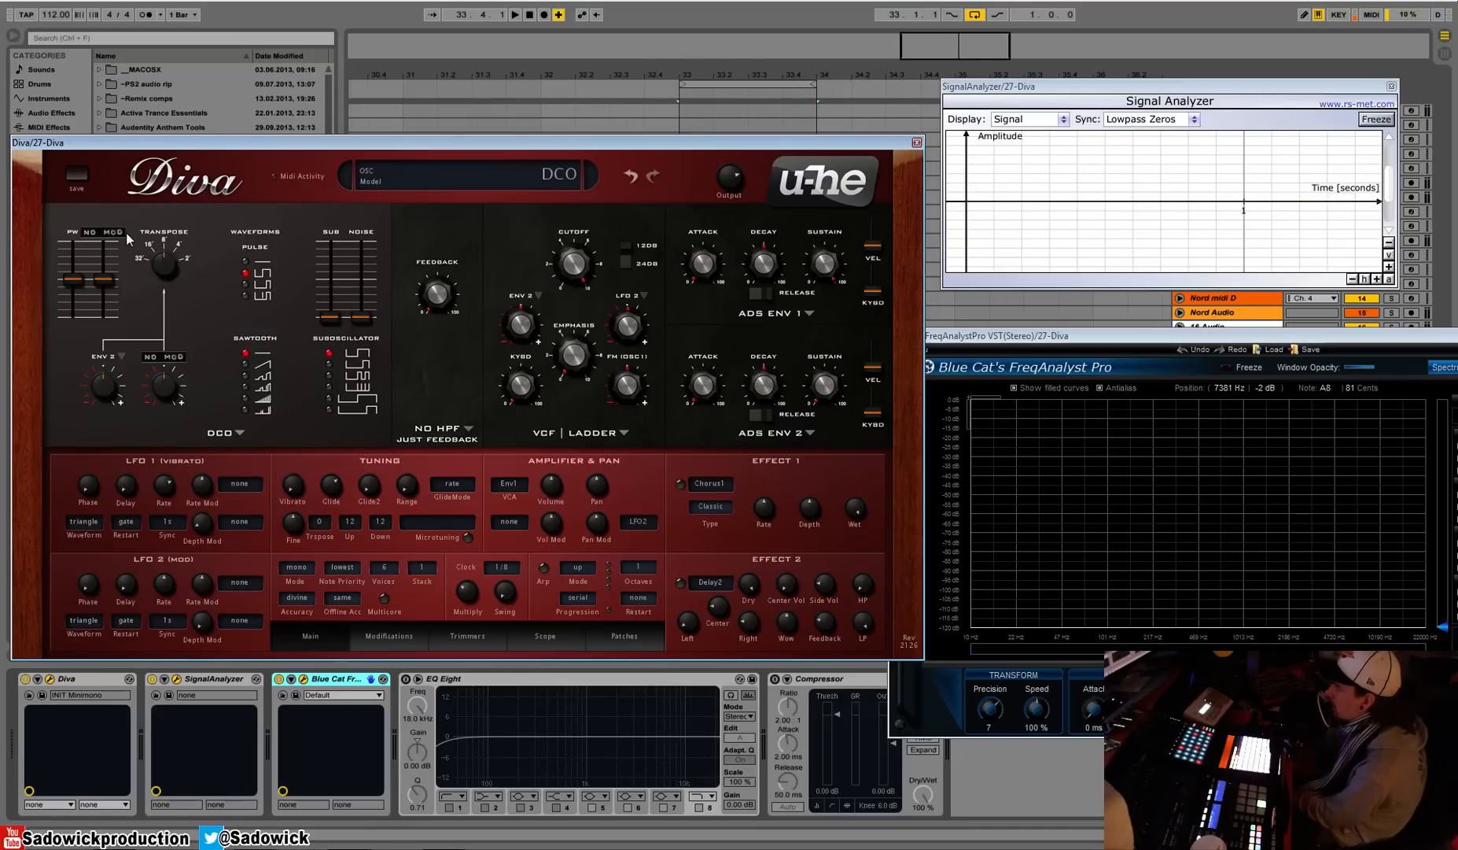
Try the draft accuracy, restore it to divine, and check the offline accuracy options without changing them
{"action": "left_click", "coordinate": [307, 602]}
{"action": "left_click", "coordinate": [309, 614]}
{"action": "left_click", "coordinate": [307, 614]}
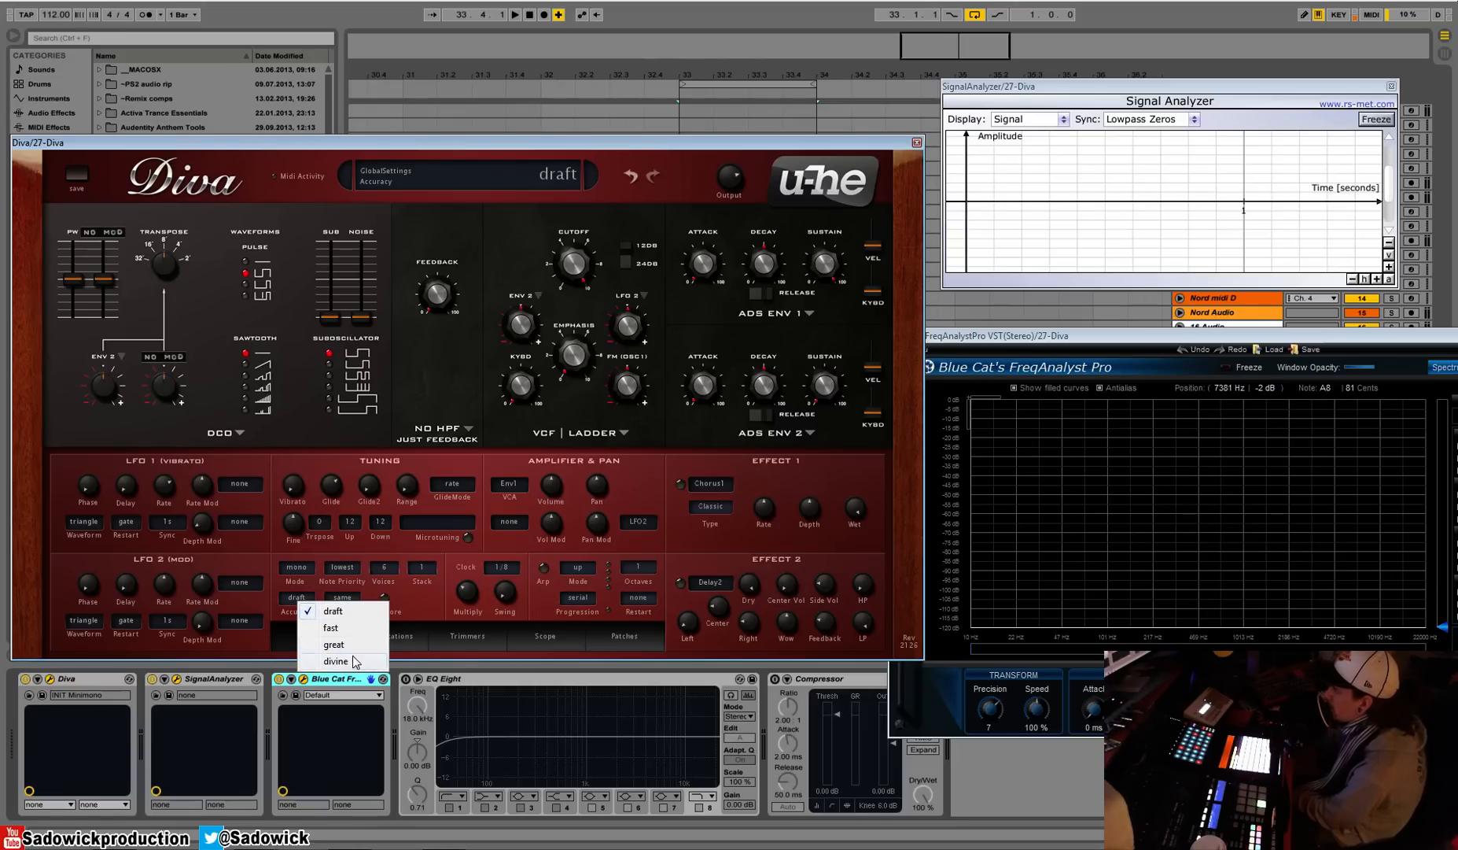
{"action": "left_click", "coordinate": [353, 661]}
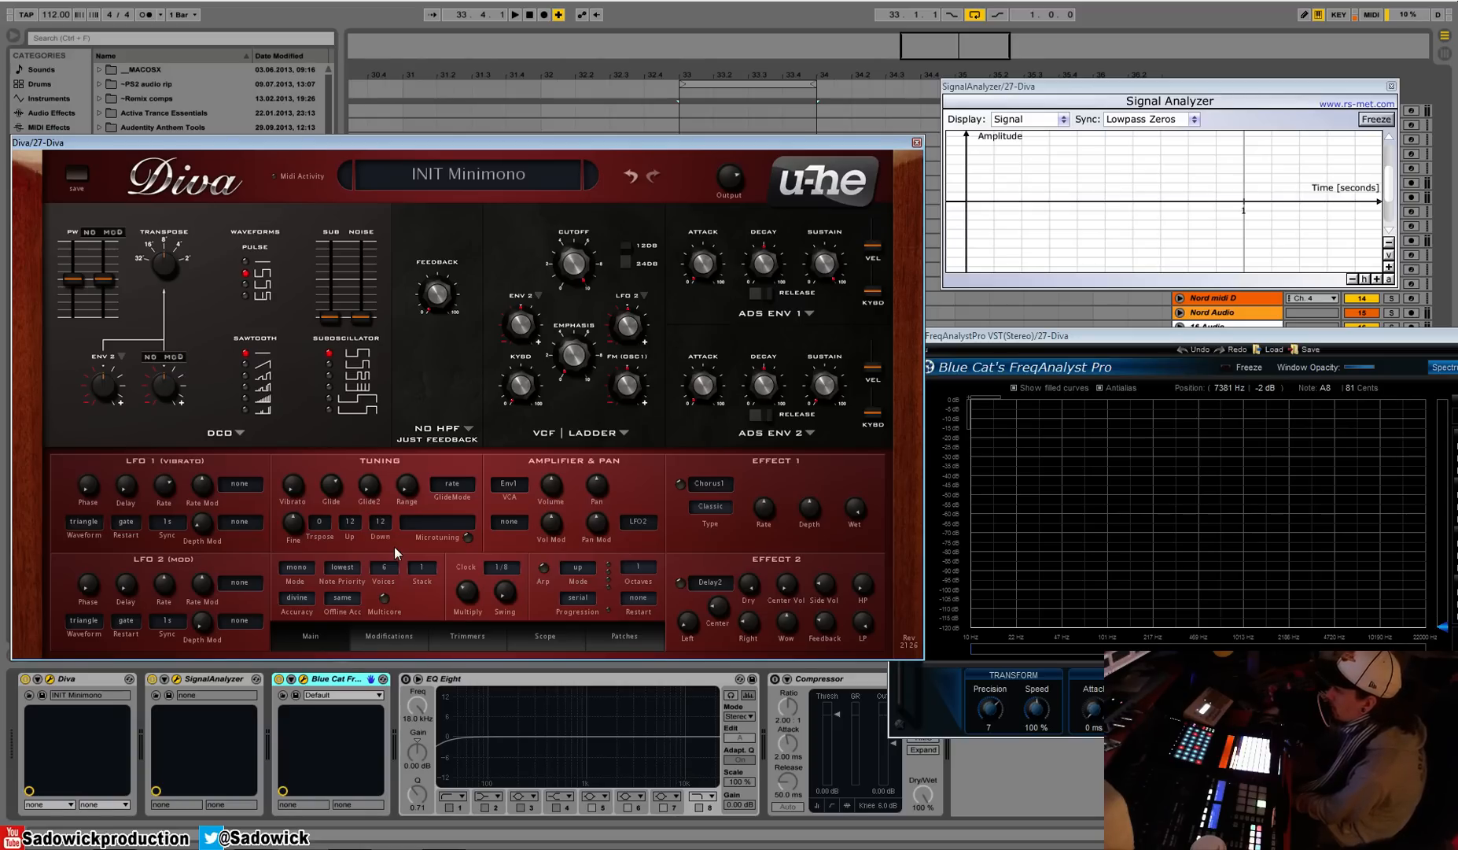
{"action": "left_click", "coordinate": [350, 606]}
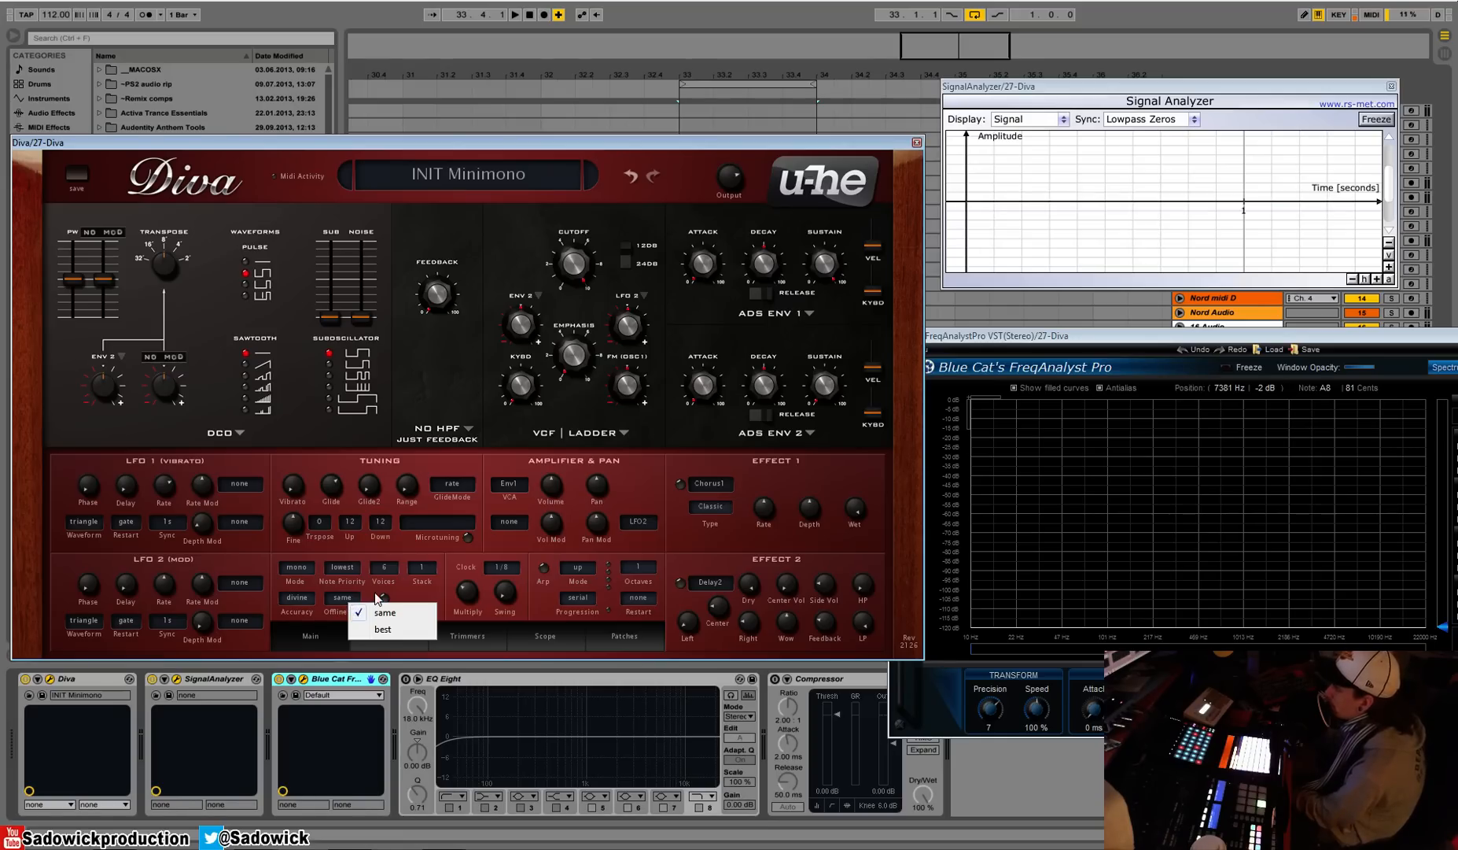
{"action": "left_click", "coordinate": [378, 598]}
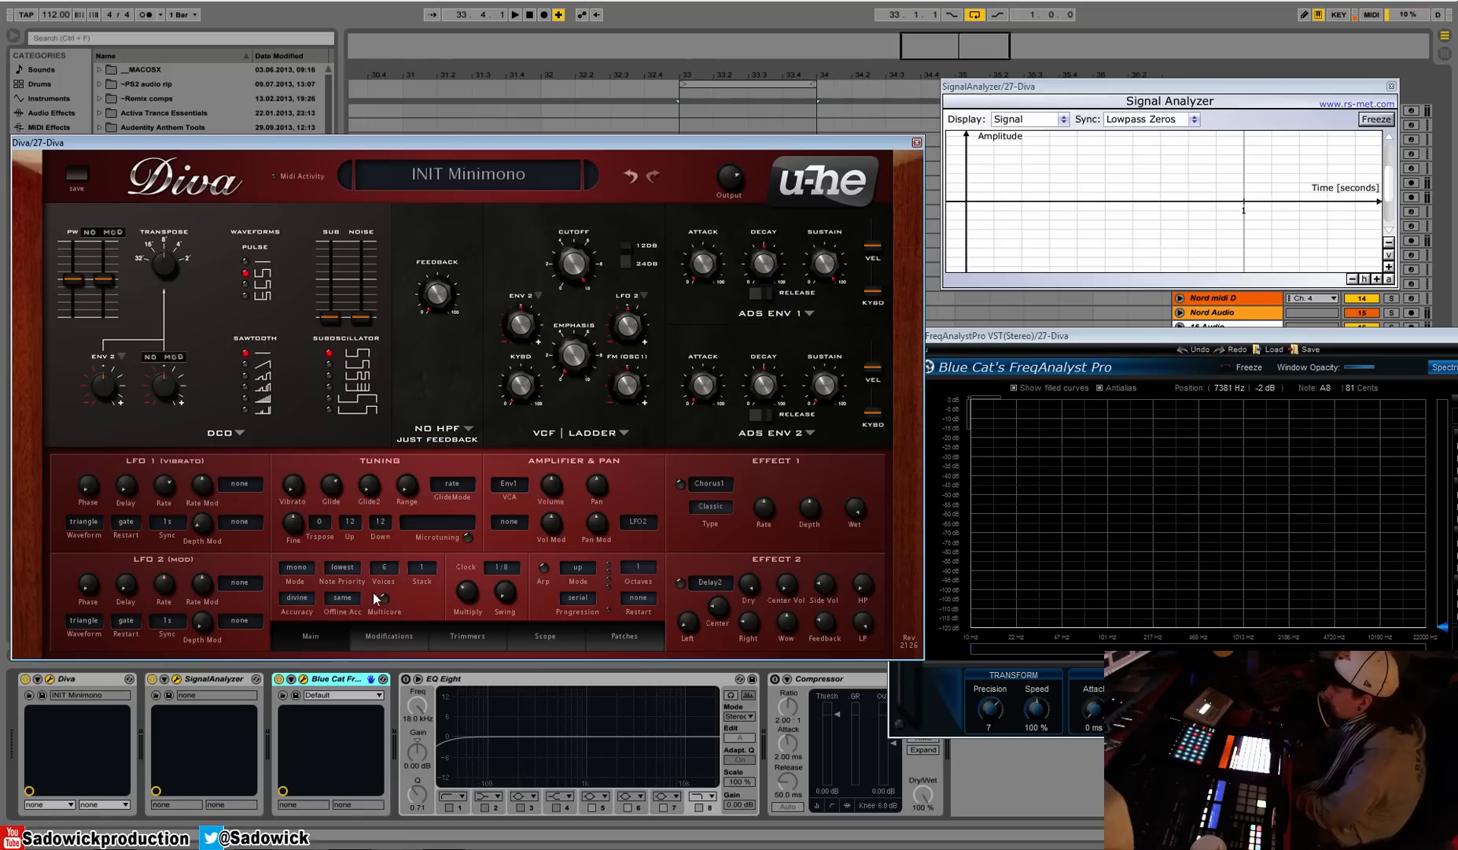
Try the fast accuracy with offline accuracy at best and at same, and restore the accuracy to divine
{"action": "left_click", "coordinate": [298, 598]}
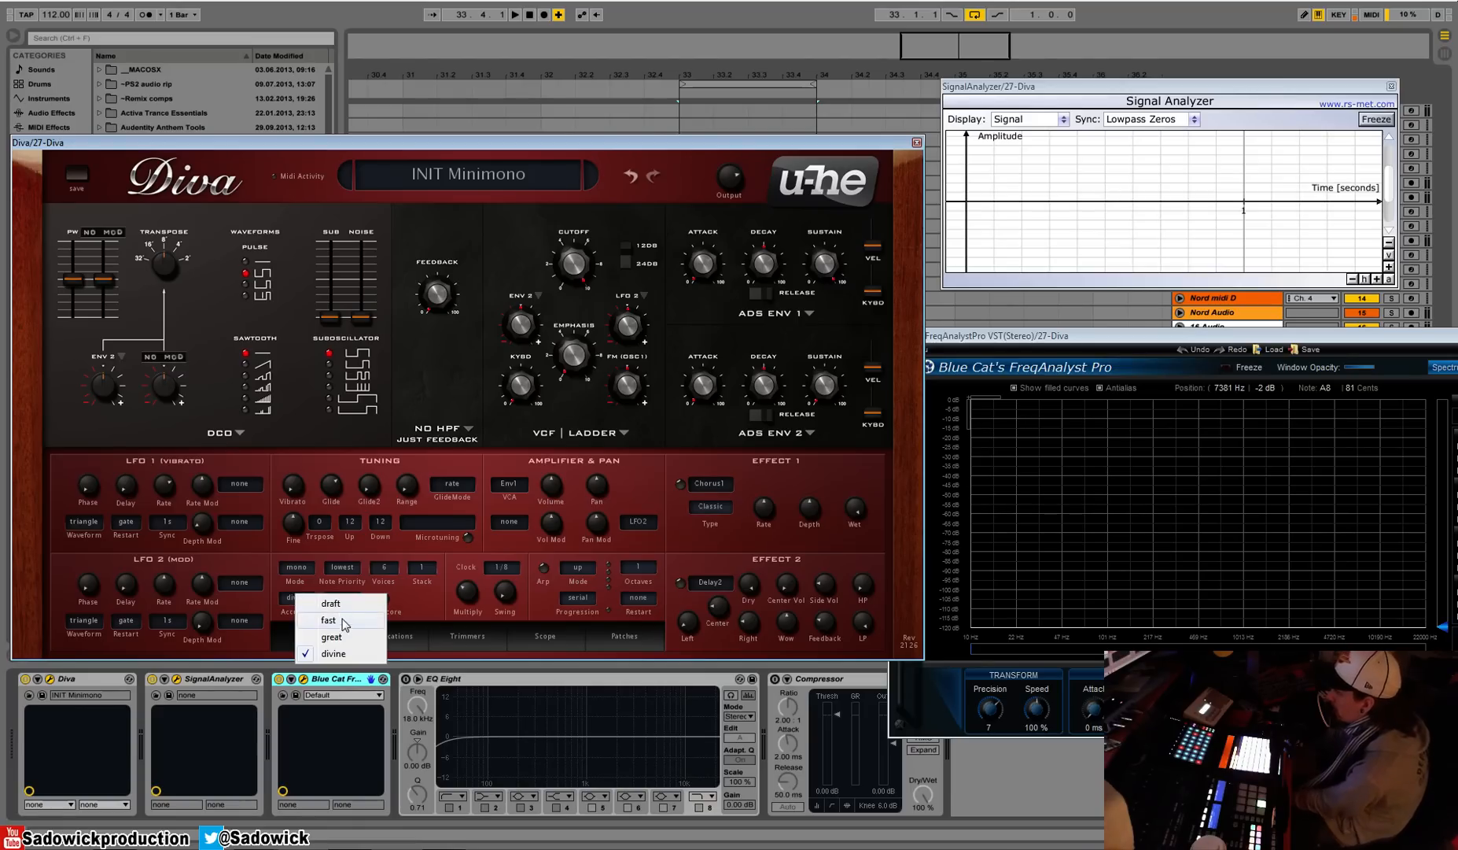
{"action": "left_click", "coordinate": [324, 620]}
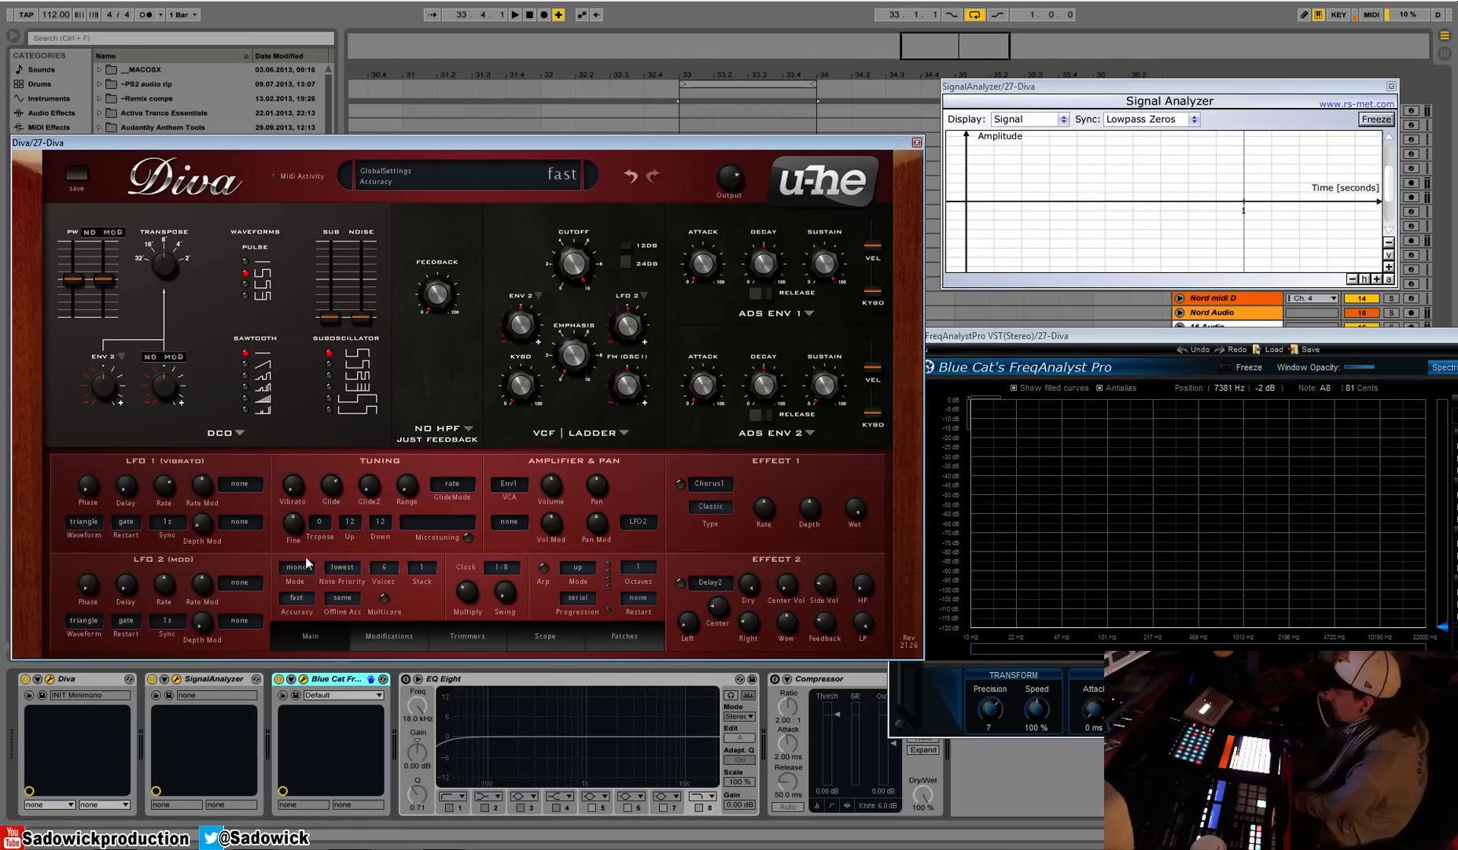
{"action": "left_click", "coordinate": [329, 601]}
{"action": "left_click", "coordinate": [364, 623]}
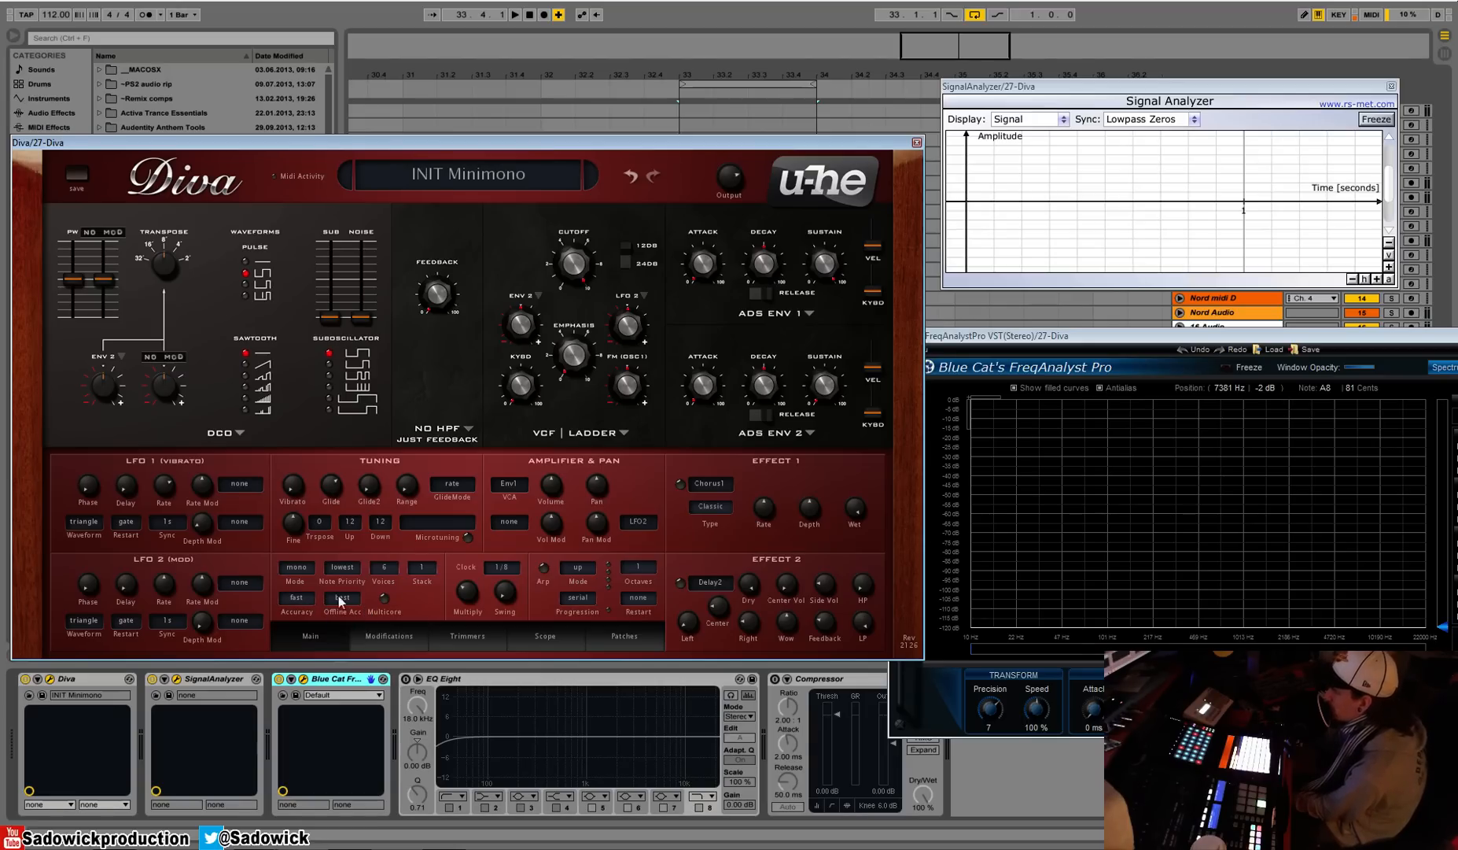
{"action": "left_click", "coordinate": [346, 602]}
{"action": "left_click", "coordinate": [393, 616]}
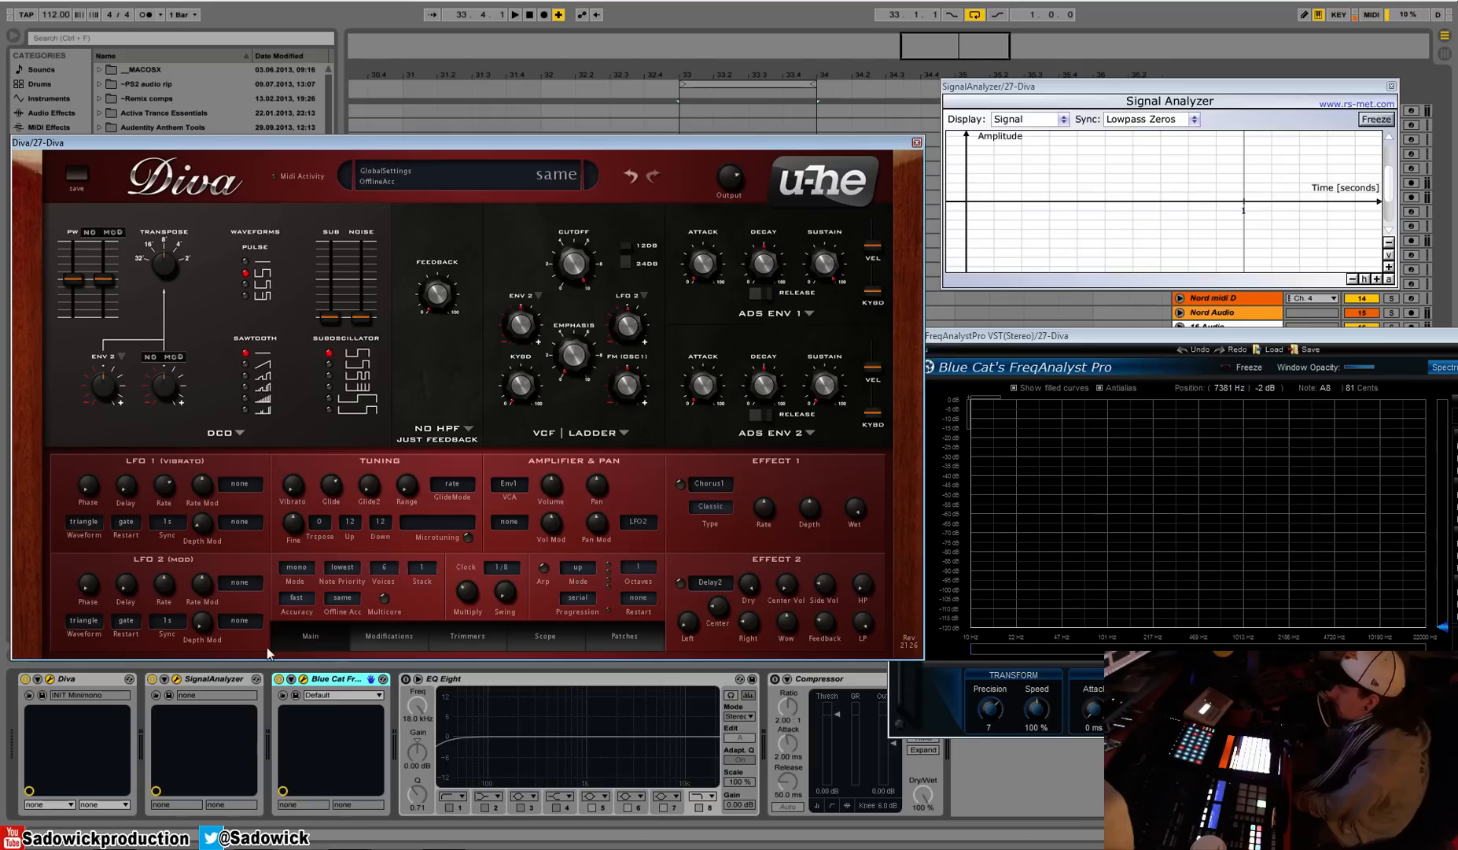
{"action": "left_click", "coordinate": [304, 603]}
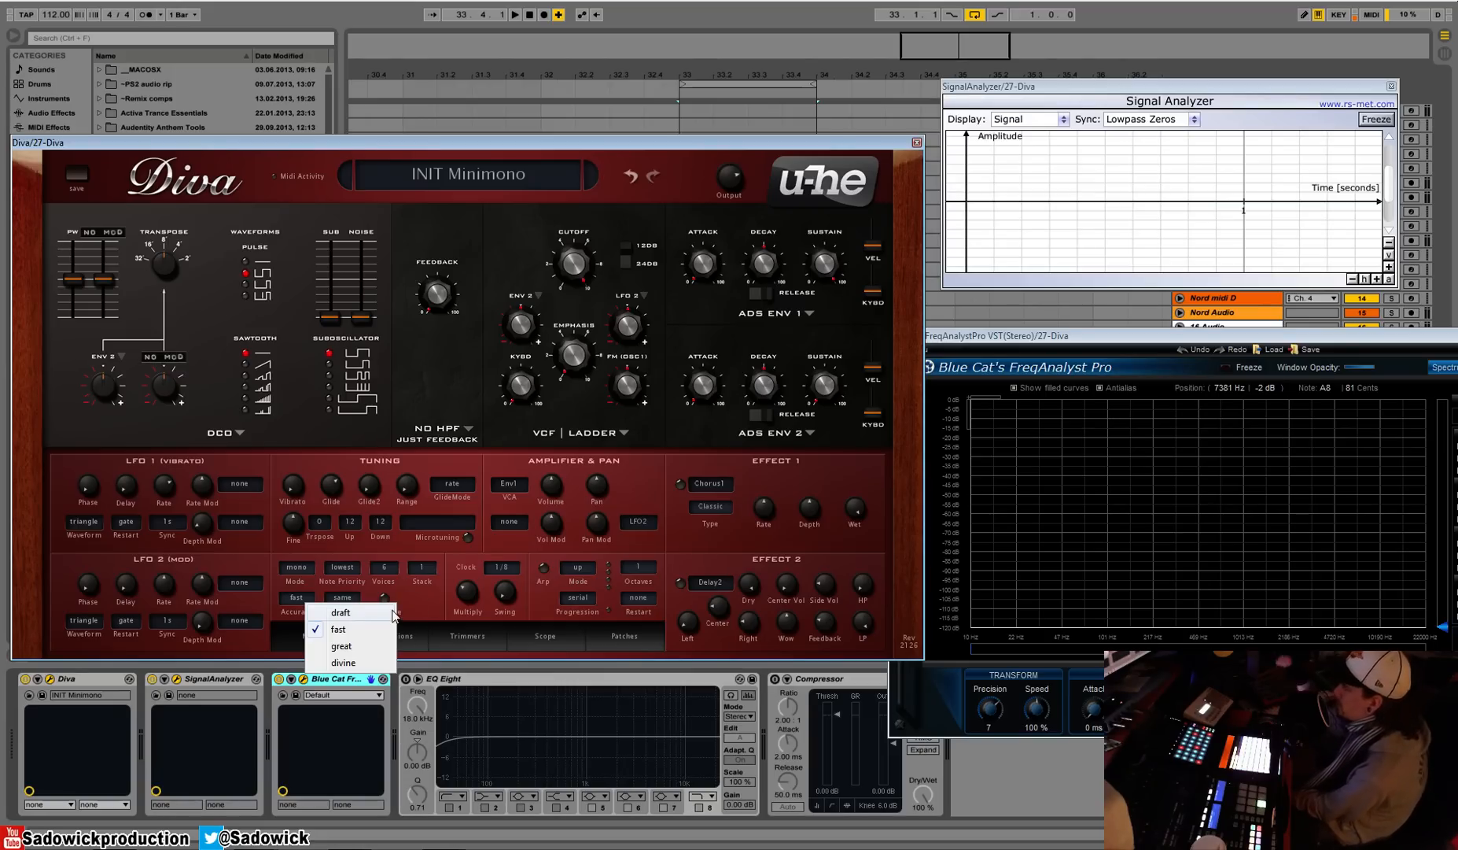
{"action": "left_click", "coordinate": [366, 663]}
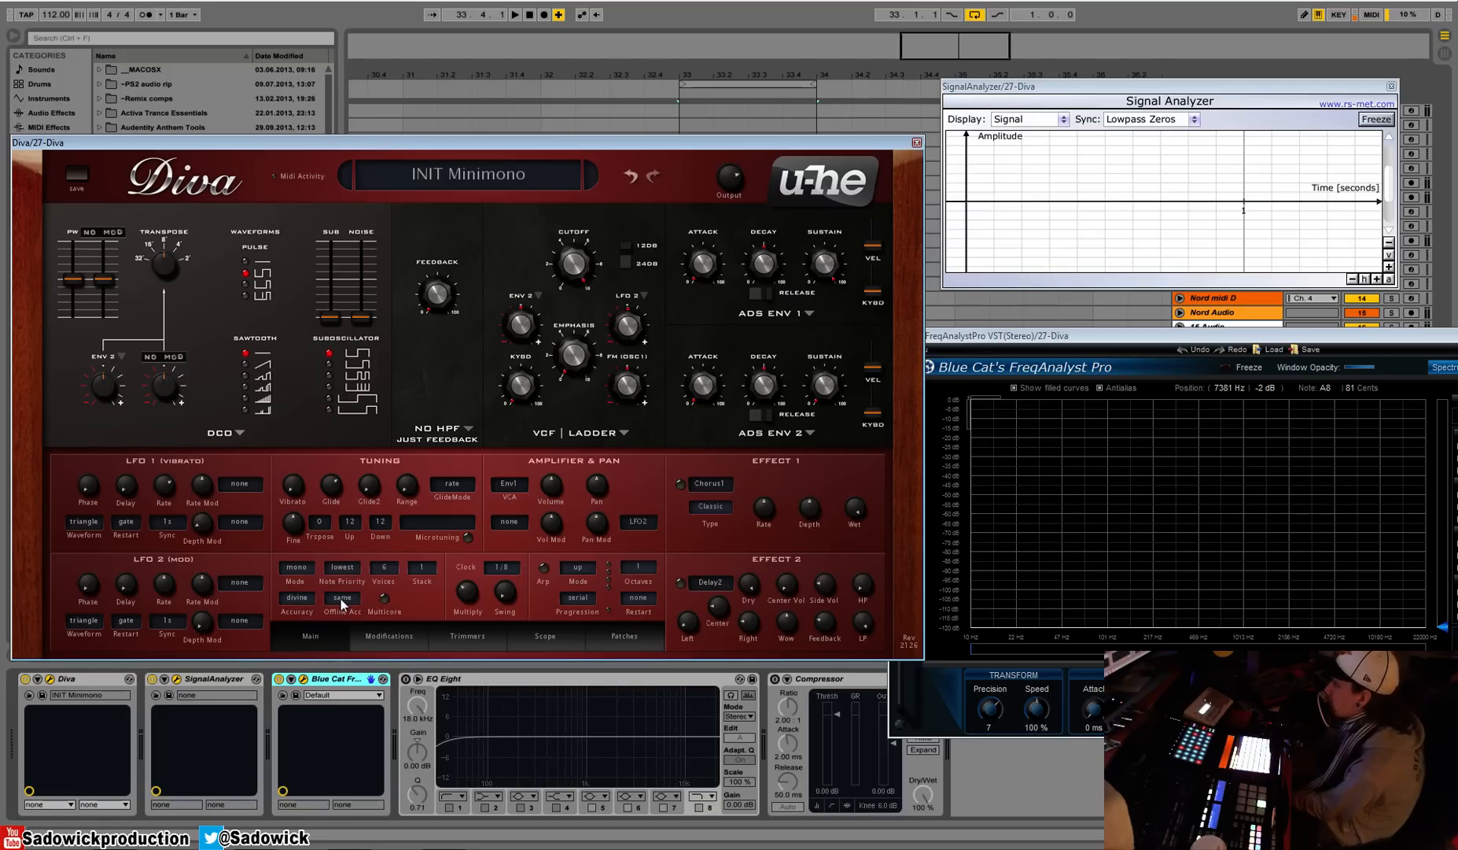
Set the offline accuracy to best and turn on Multicore
{"action": "left_click", "coordinate": [341, 598]}
{"action": "left_click", "coordinate": [358, 625]}
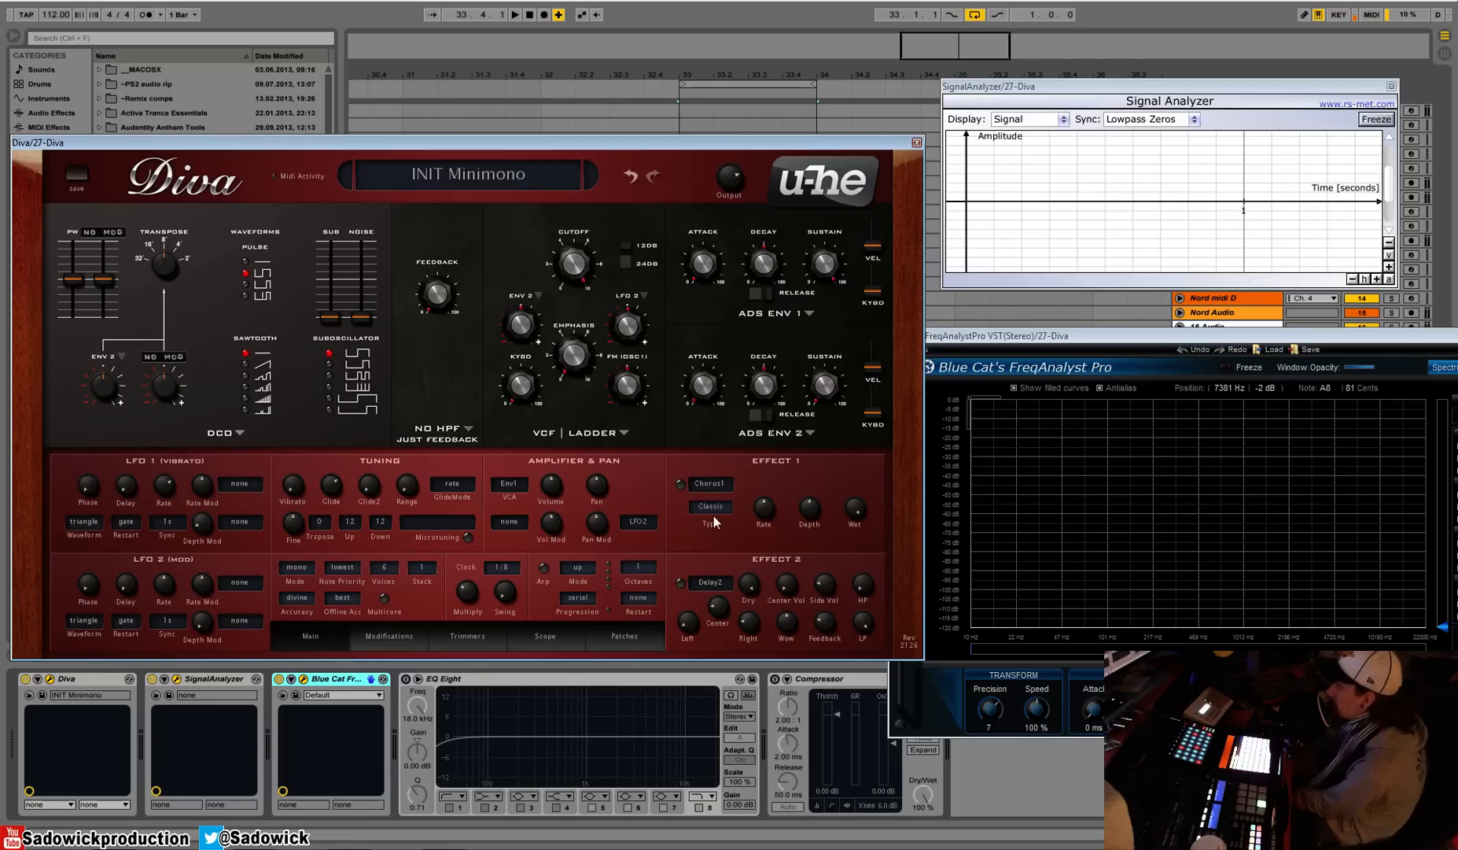
{"action": "left_click", "coordinate": [384, 598]}
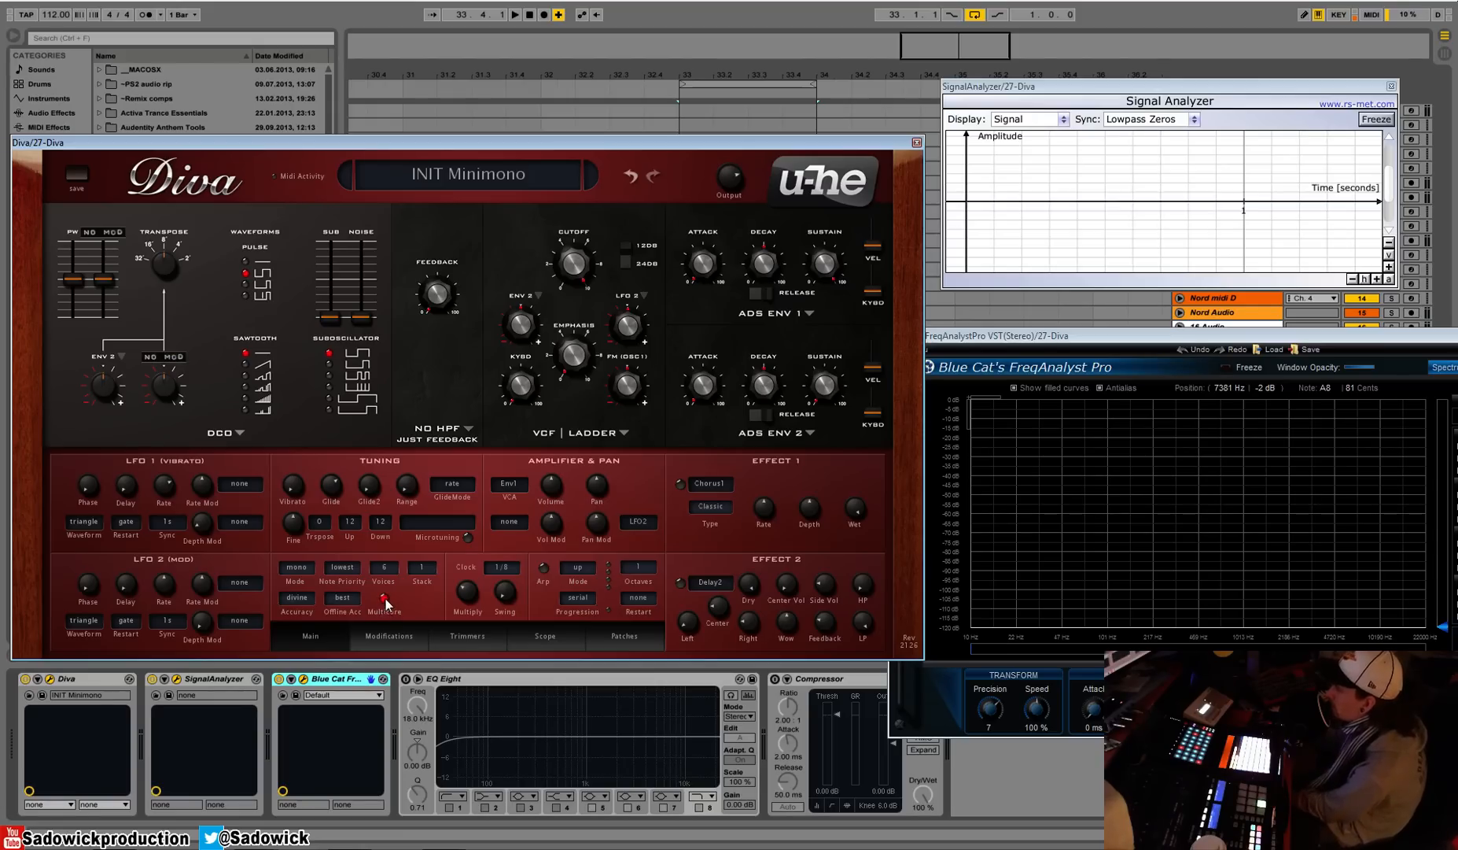